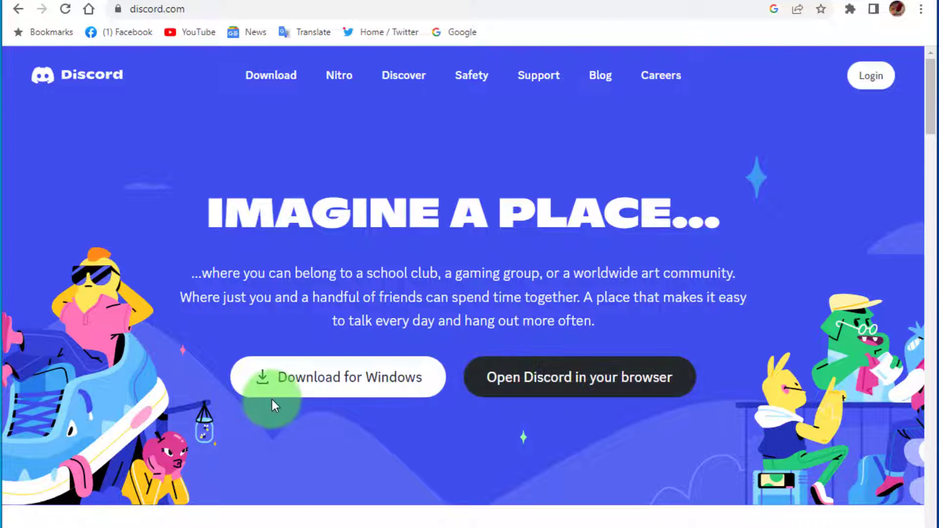
- Choose to open Discord in the browser and submit a chosen username
click(596, 381)
text(Digi )
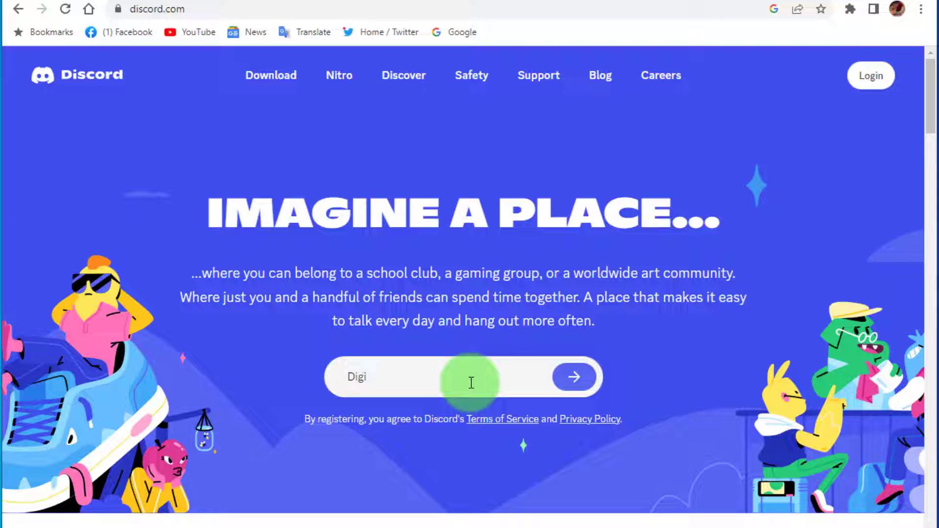
text(Mas)
text(tery)
click(569, 380)
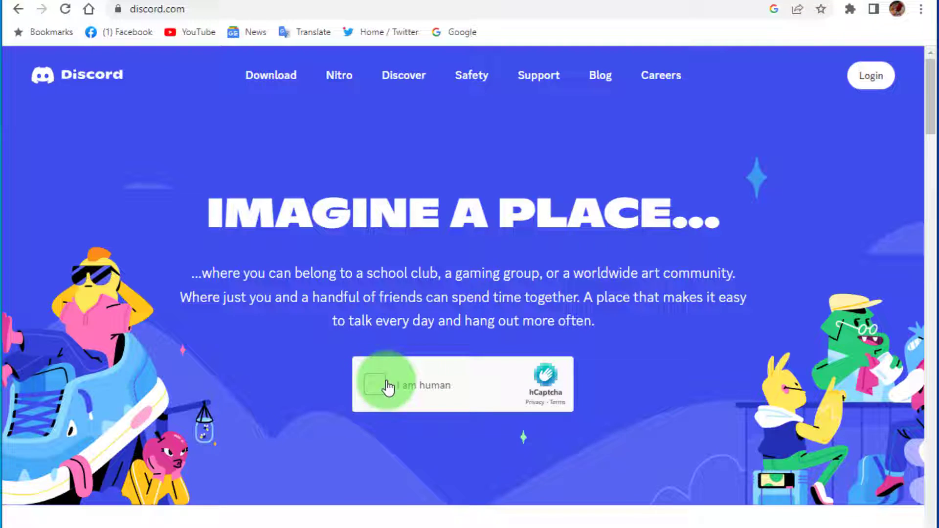
- Pass the hCaptcha check by selecting the four violin pictures and verifying
click(381, 386)
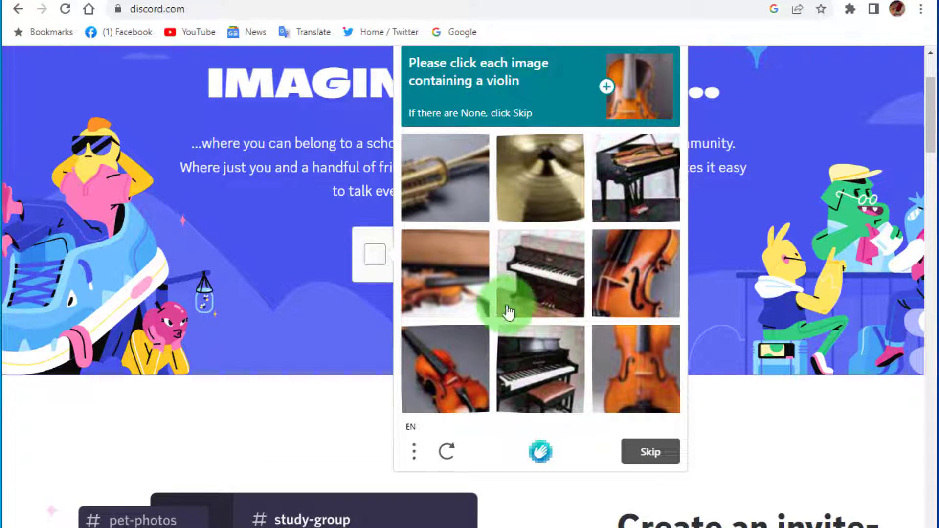
click(438, 290)
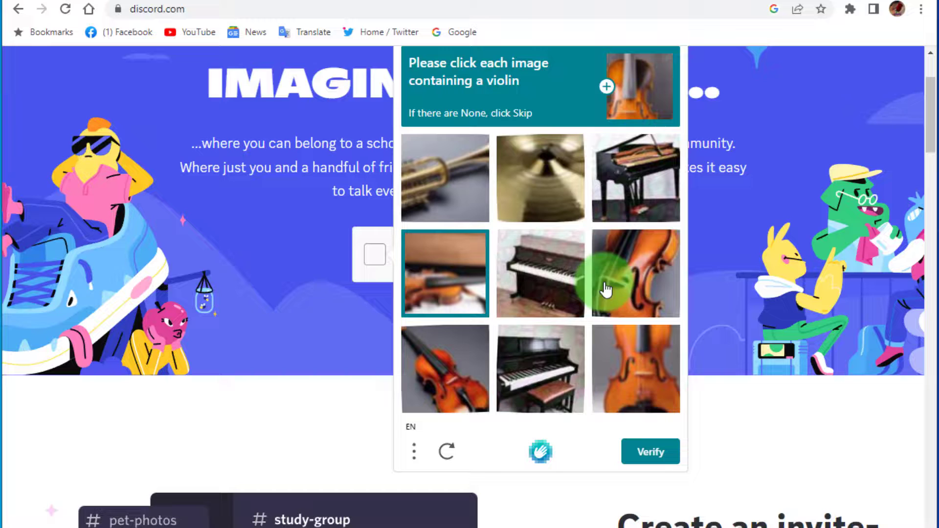
click(634, 281)
click(651, 380)
click(480, 391)
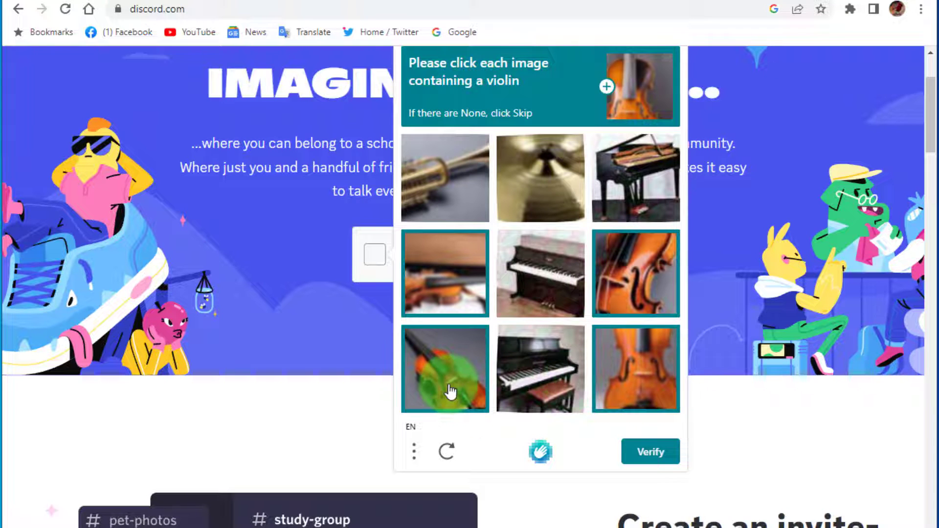
click(653, 448)
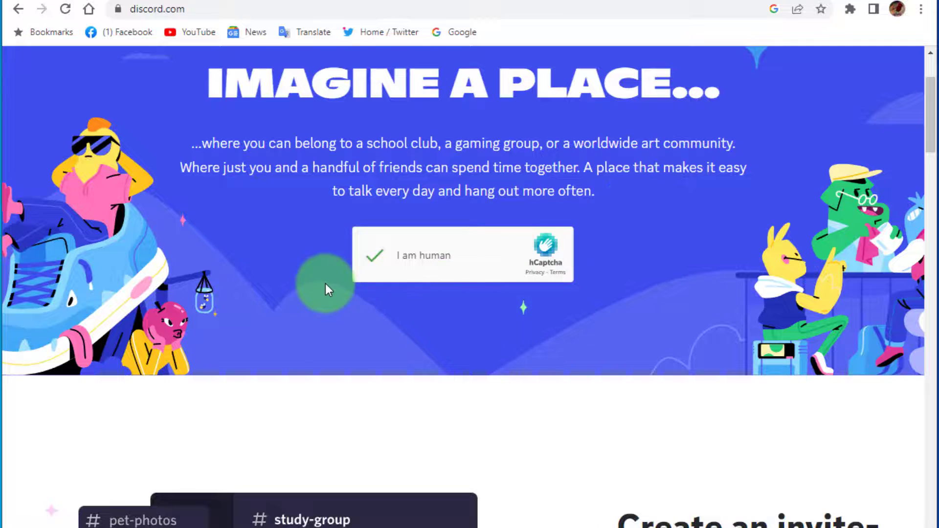
- Pick the birth month and open the birth day list in the welcome dialog
click(455, 364)
click(461, 323)
click(595, 366)
scroll(543, 303, down, 3)
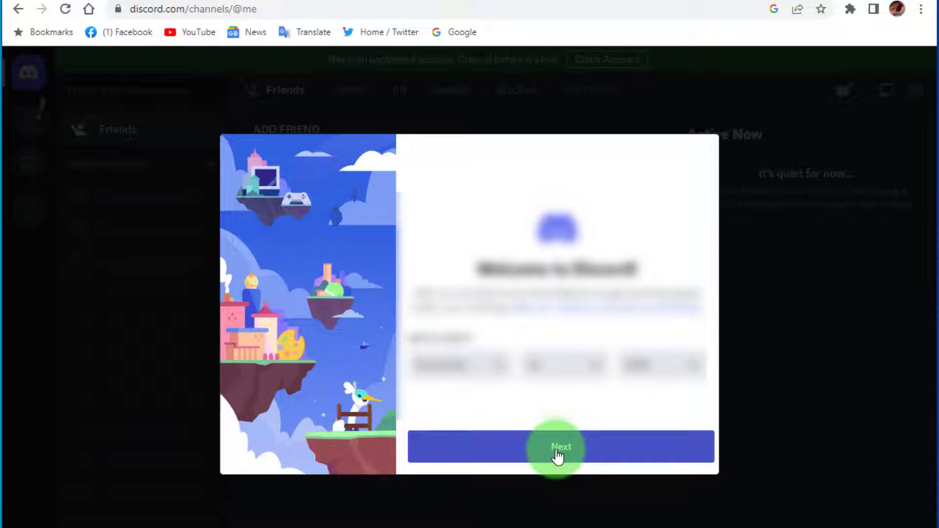
- Confirm the birth date, skip server creation, and claim the account with an email and password
click(558, 454)
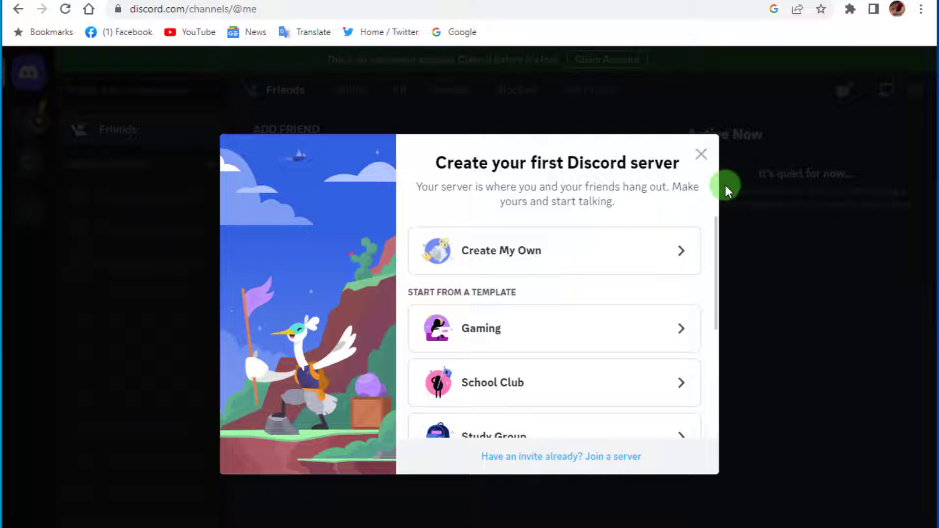
click(702, 155)
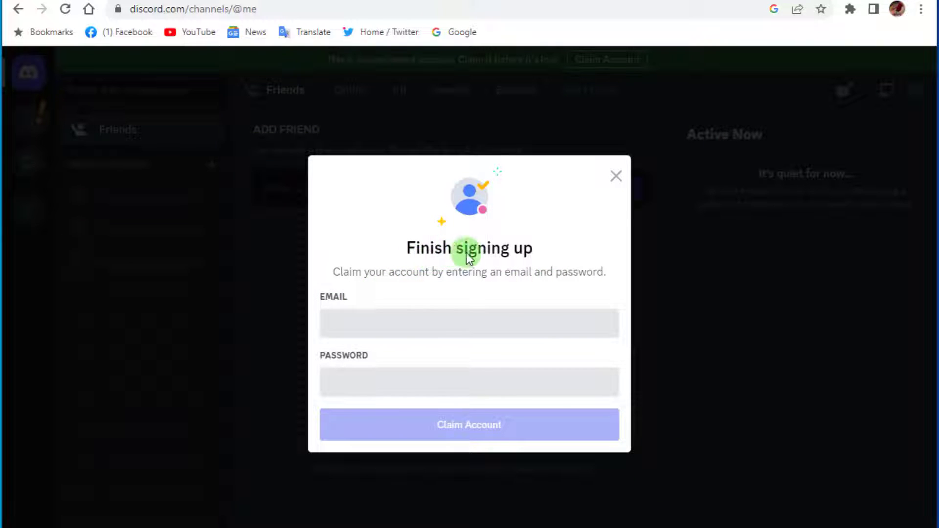
click(393, 323)
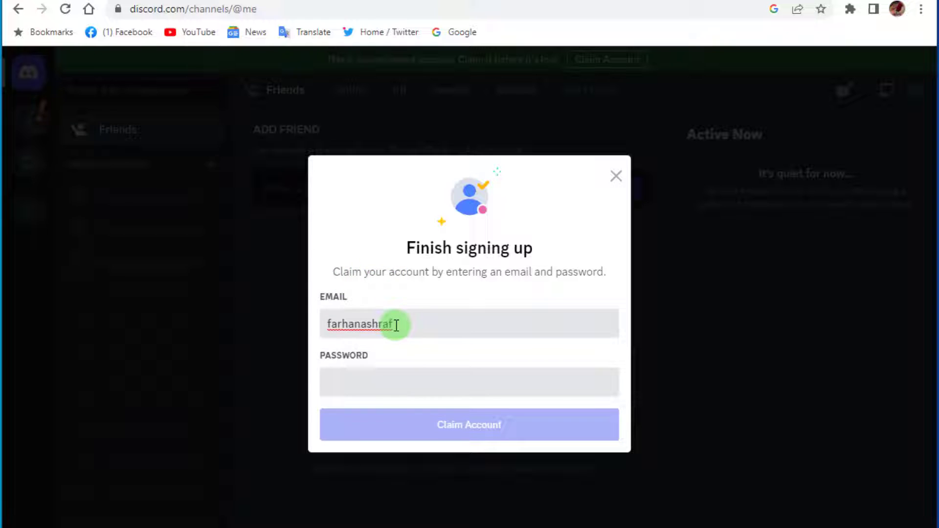
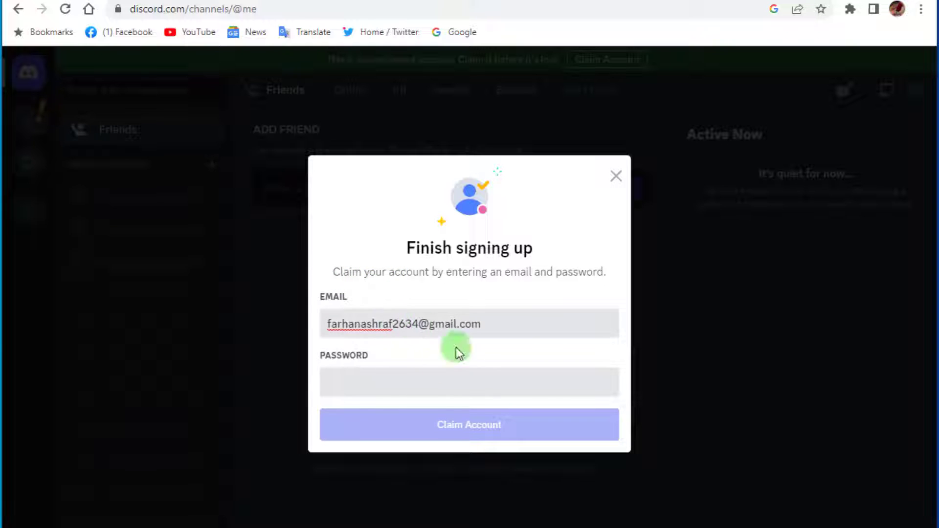
click(447, 392)
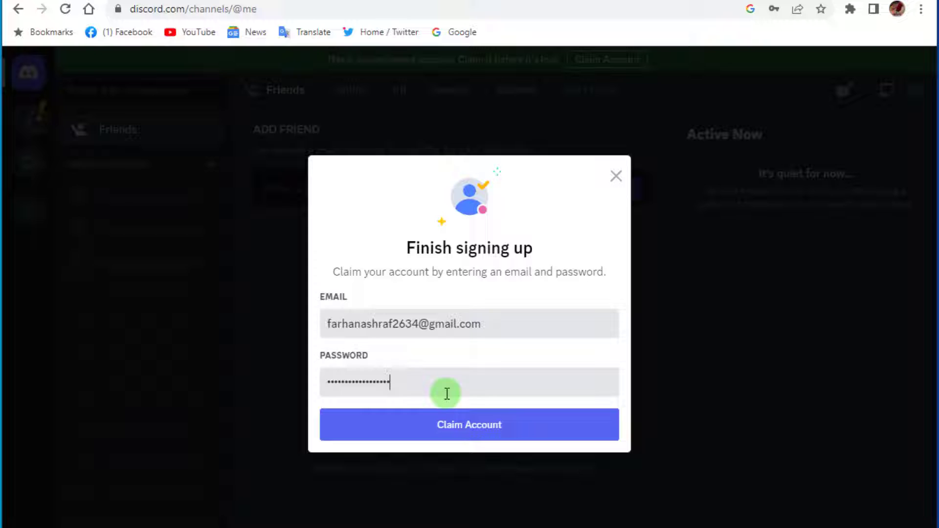
click(605, 414)
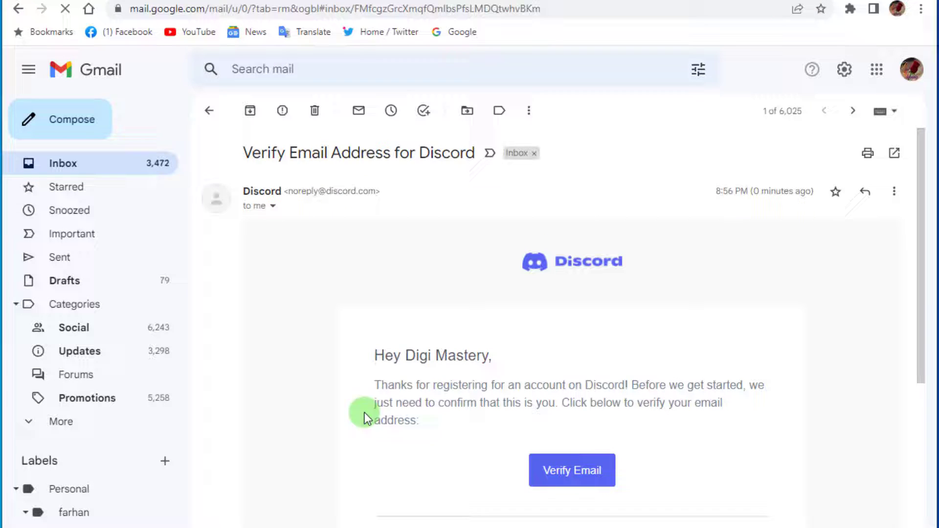
- Scroll through Discord's Verify Email Address message in Gmail
scroll(372, 372, down, 5)
scroll(449, 304, up, 1)
scroll(350, 265, up, 2)
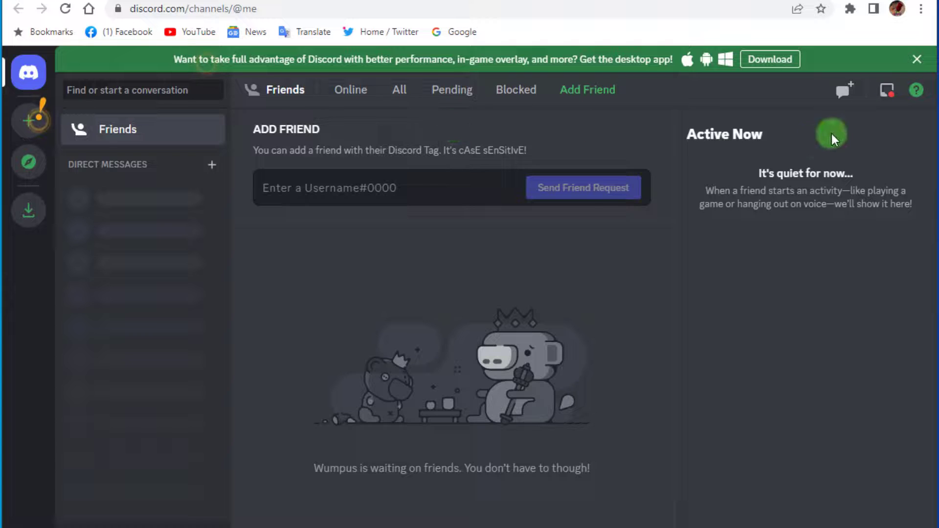
- Dismiss the desktop-app banner and create a from-scratch server named 'Pic Art'
click(917, 59)
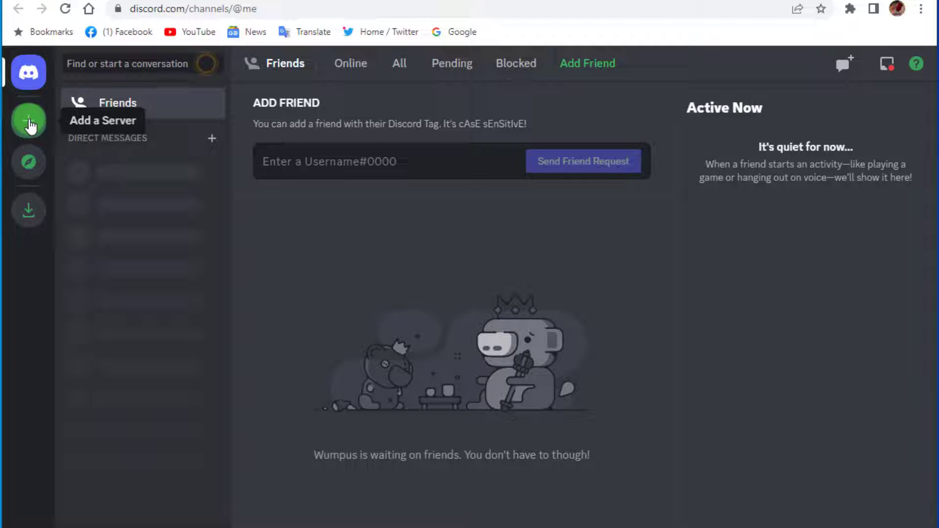
click(30, 122)
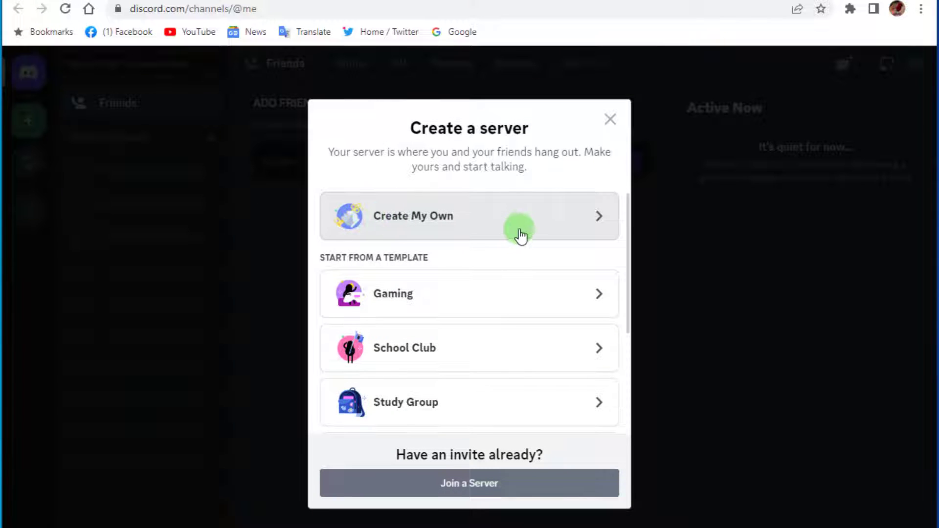
click(529, 218)
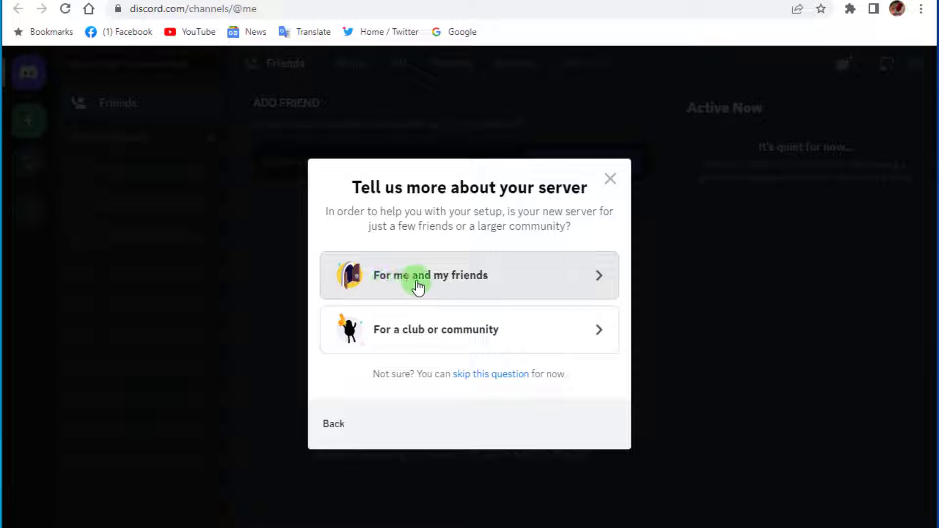
click(508, 377)
key(ctrl+a)
key(BackSpace)
text(Pi)
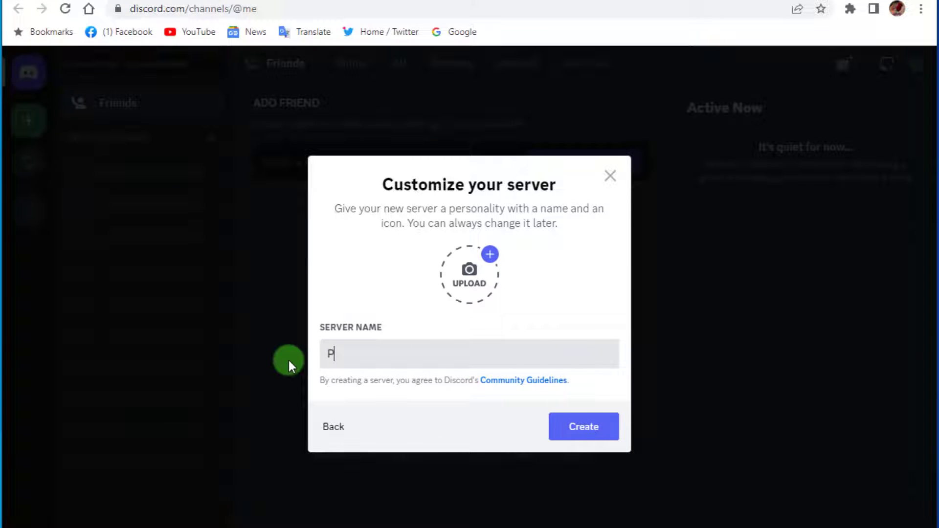
text(c A)
text(rt)
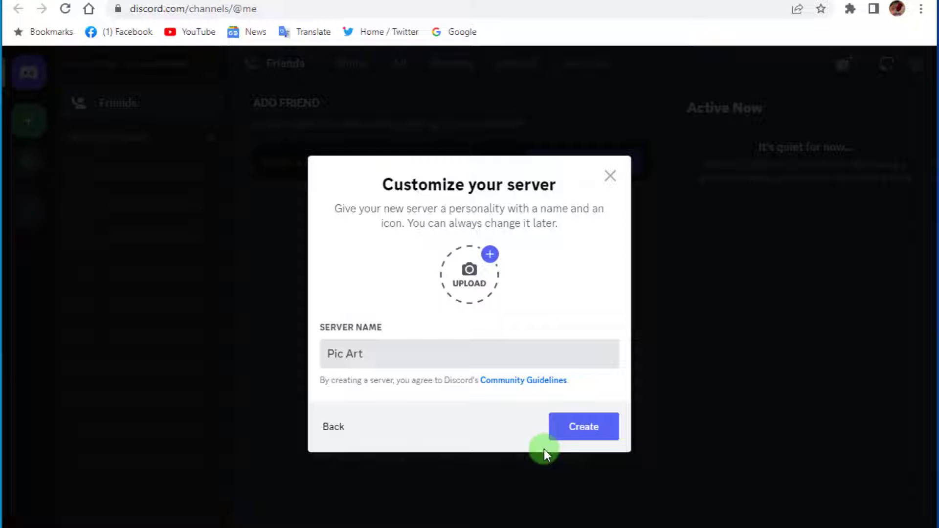
click(578, 431)
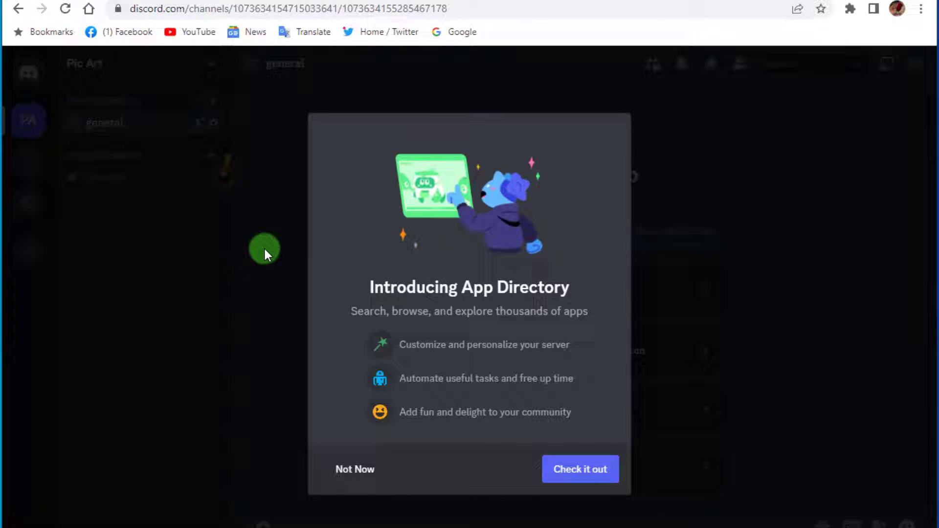
- Choose 'Not Now' on the Introducing App Directory popup
click(354, 469)
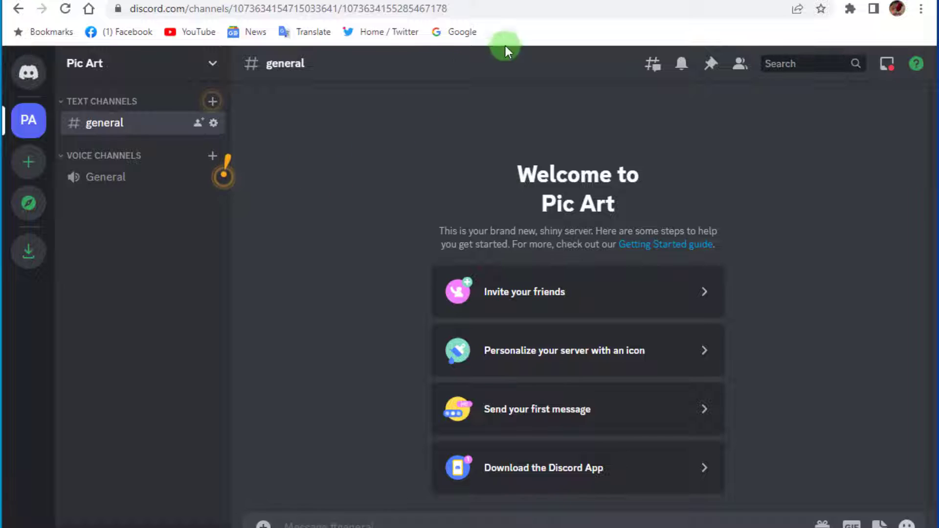
- In a new tab, search Google for 'midjourney' and open midjourney.com
key(ctrl+t)
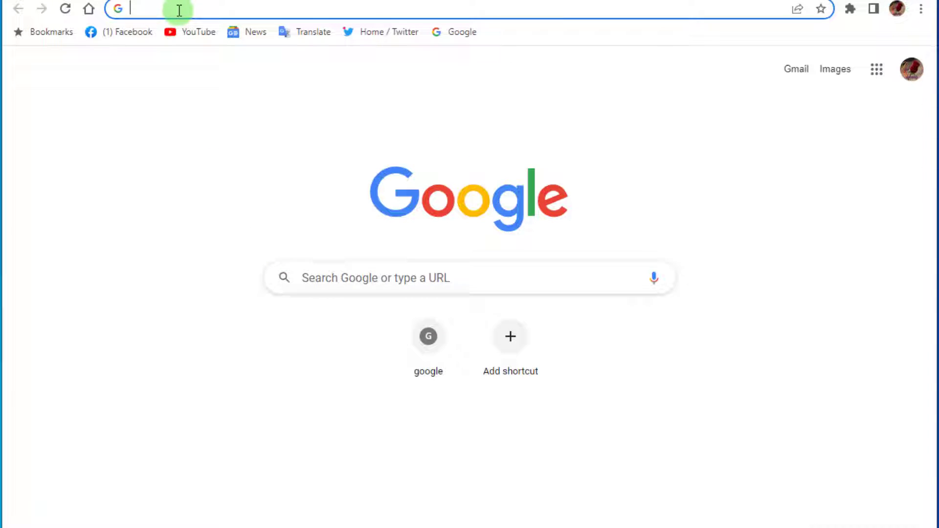
text(mid)
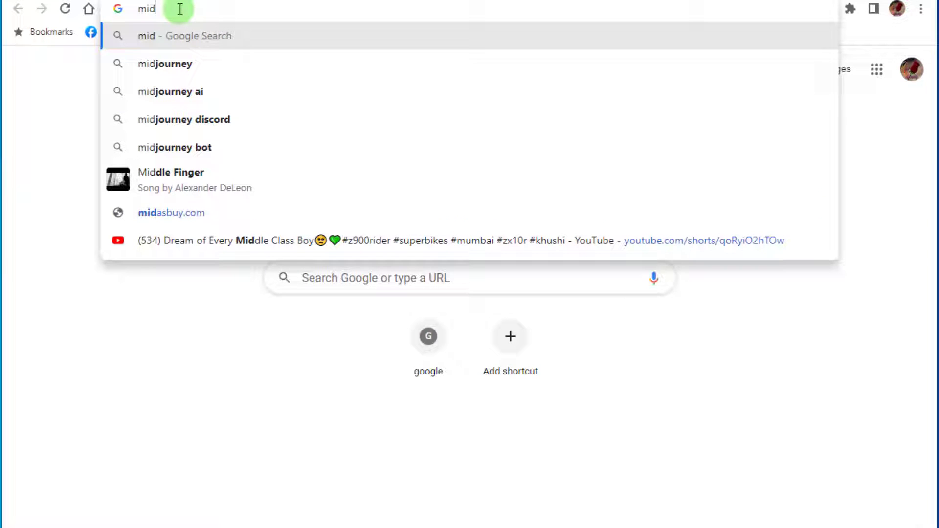
click(199, 64)
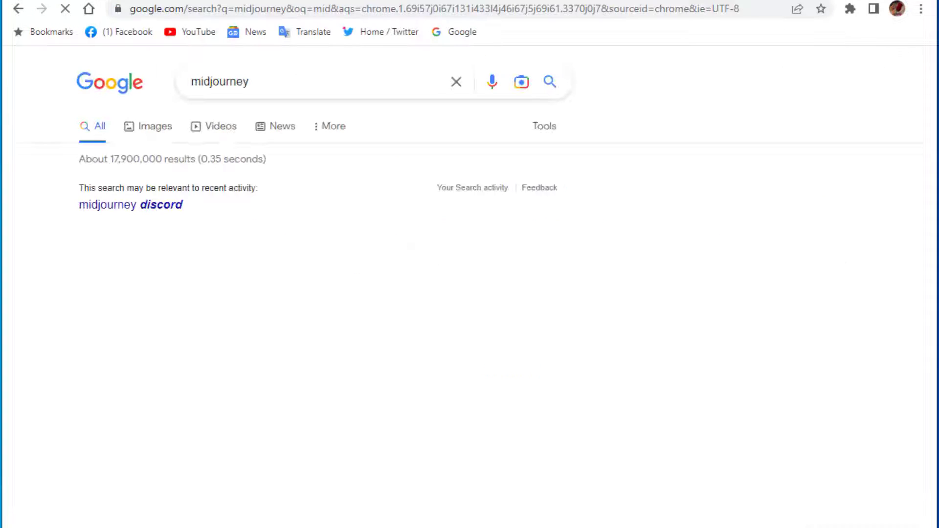
scroll(133, 400, down, 2)
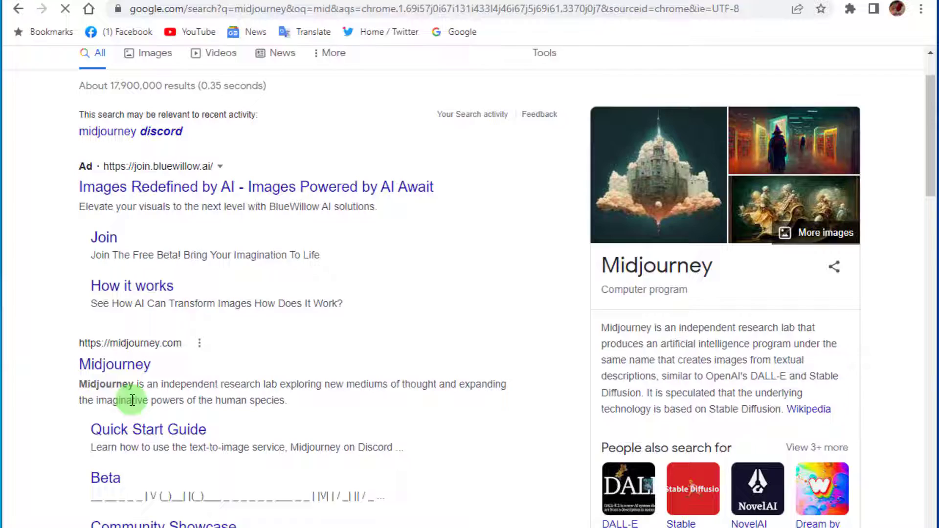
click(110, 364)
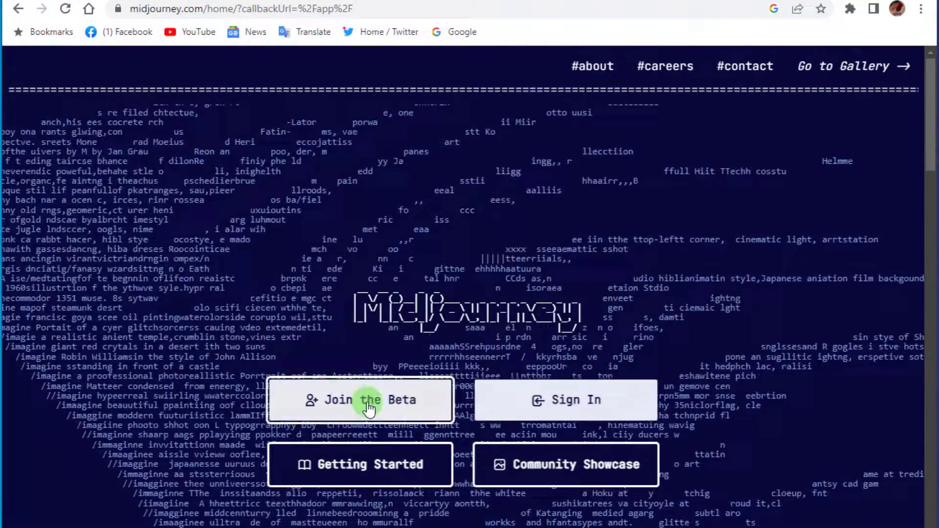
- Join the Midjourney beta, accept the server invite, and verify by selecting the five violin tiles
click(369, 408)
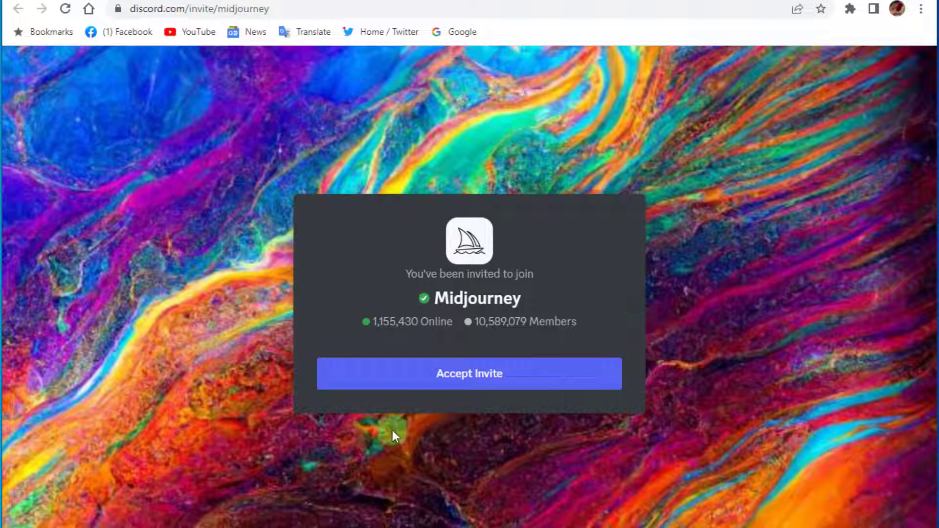
click(477, 379)
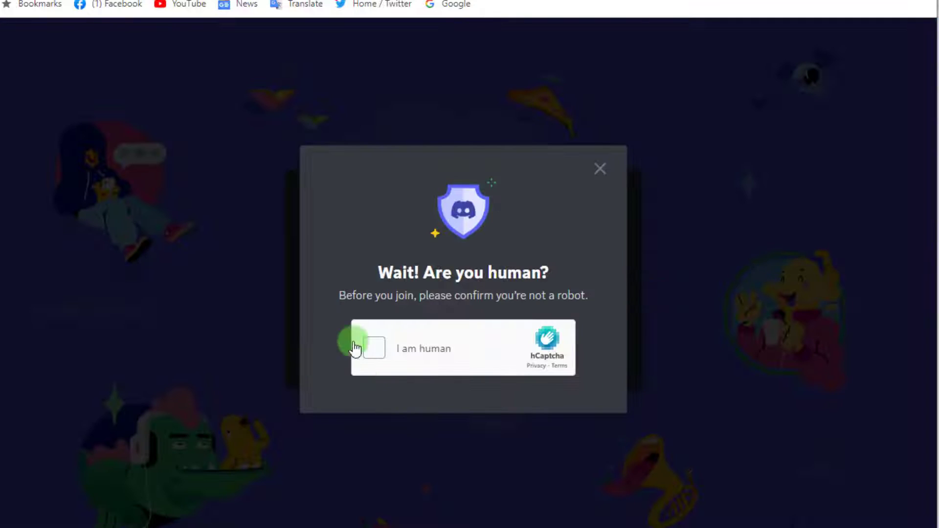
click(374, 348)
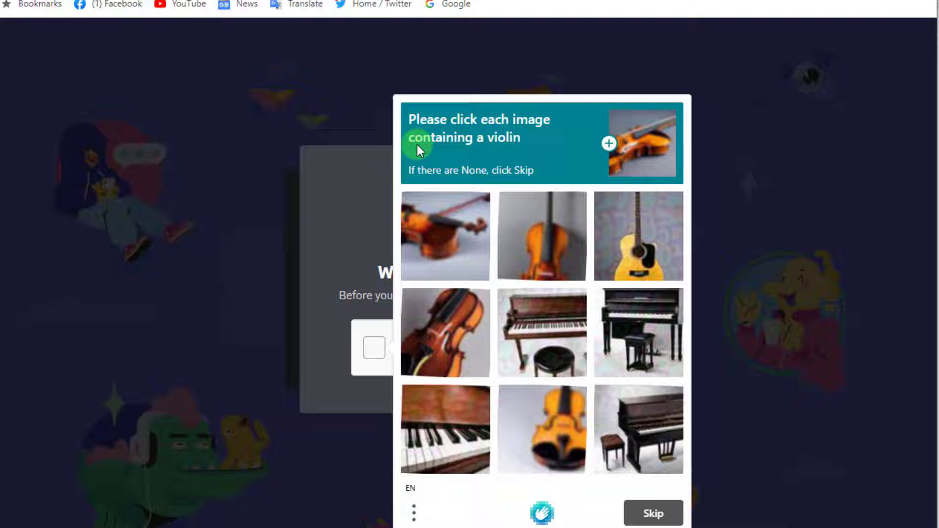
click(439, 350)
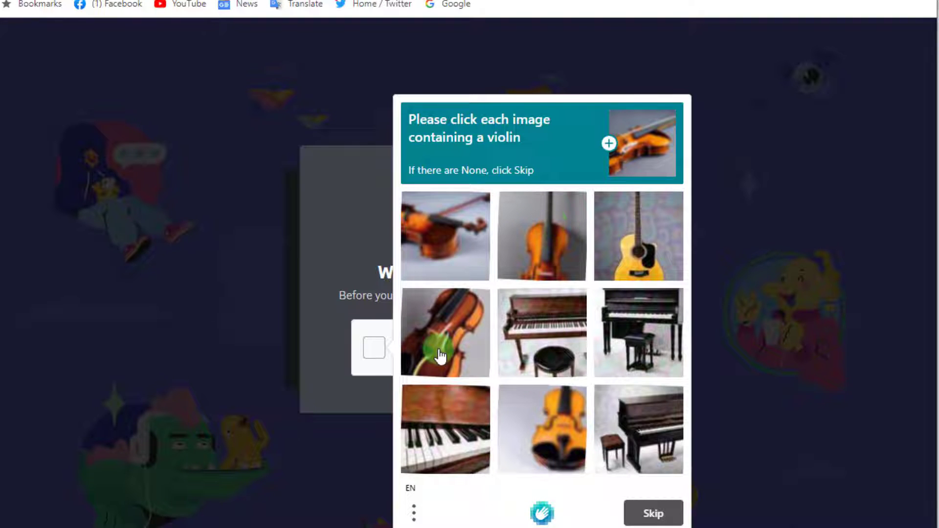
click(447, 230)
click(550, 245)
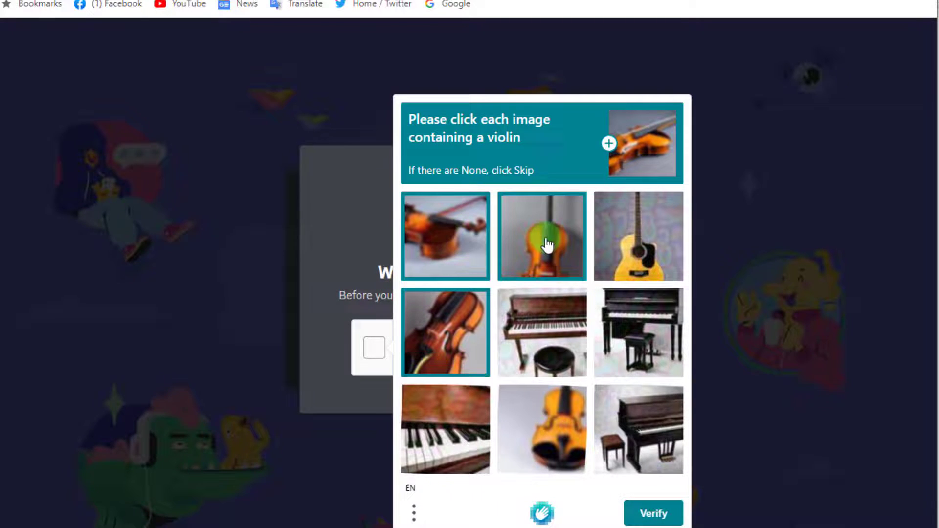
click(664, 524)
click(516, 429)
click(656, 514)
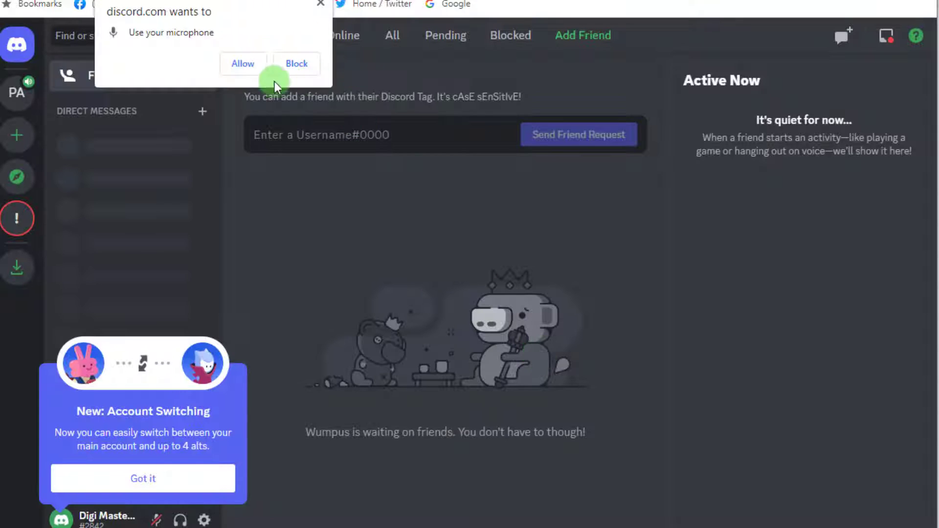
- Dismiss the microphone request and go to the Midjourney server's newbies-112 channel
click(275, 78)
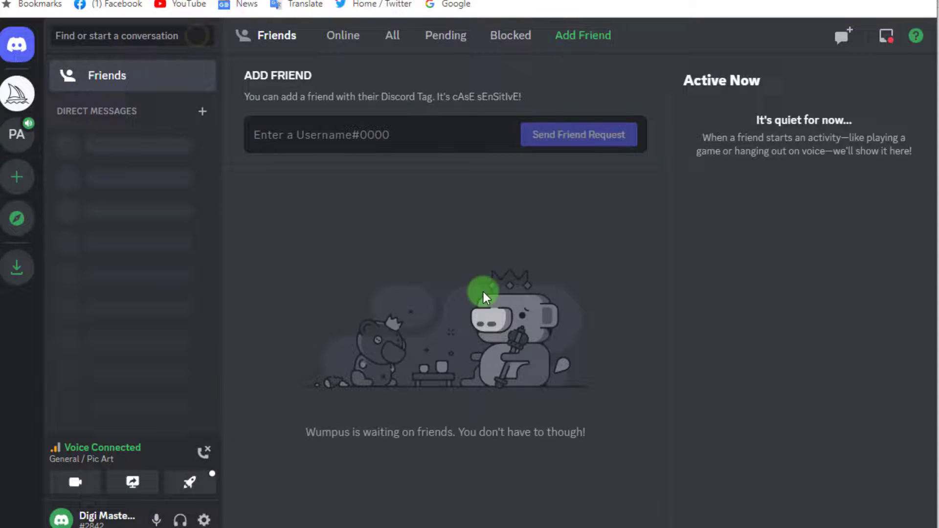
click(17, 93)
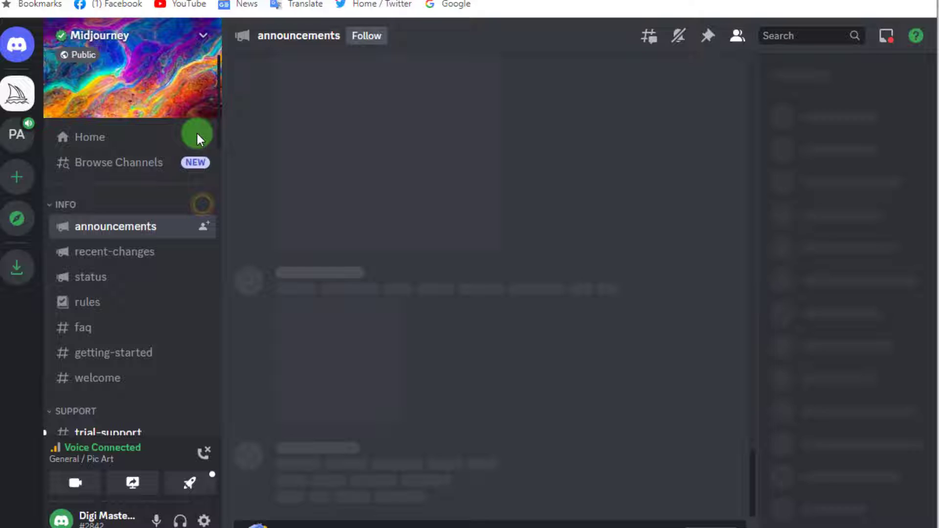
scroll(73, 245, down, 5)
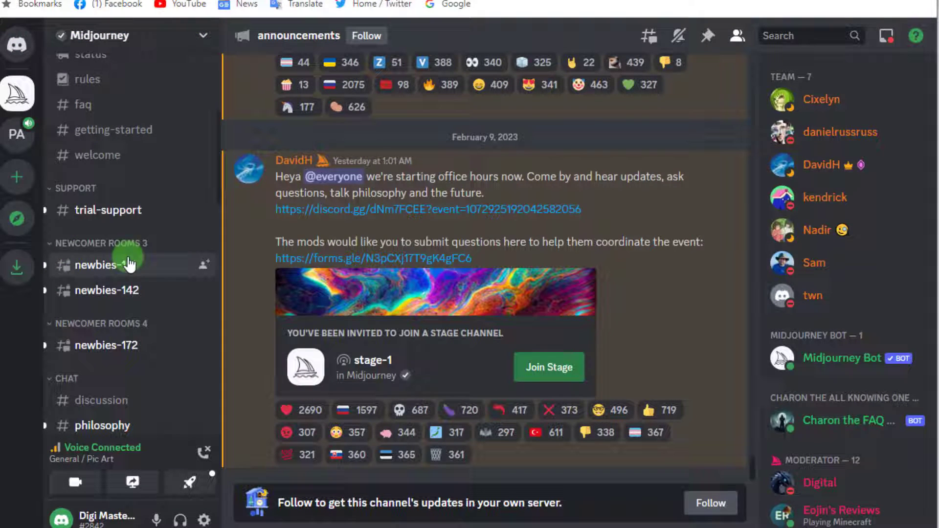
mouse_move(104, 272)
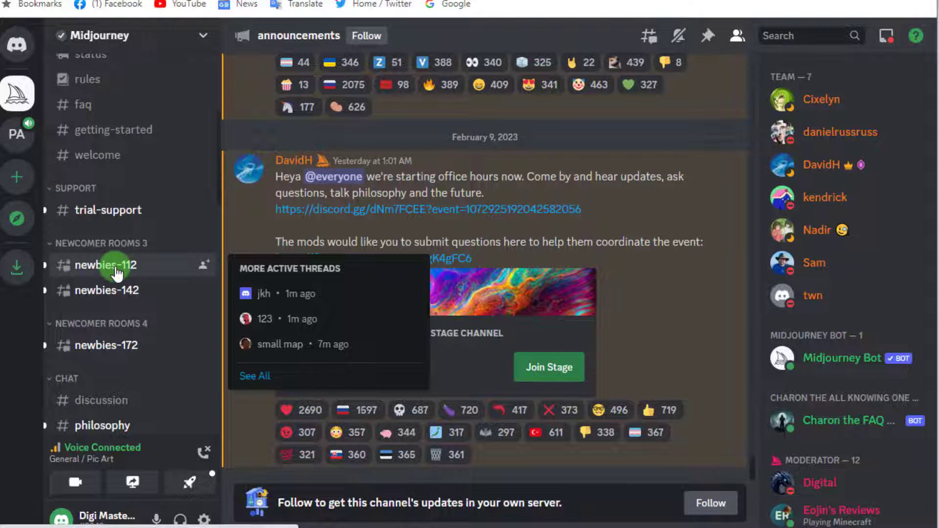
click(116, 269)
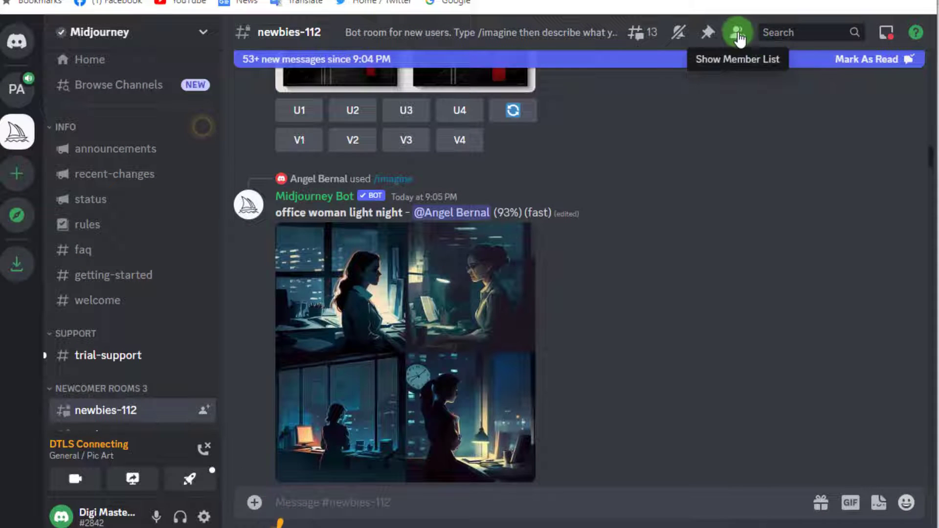
click(738, 35)
click(738, 35)
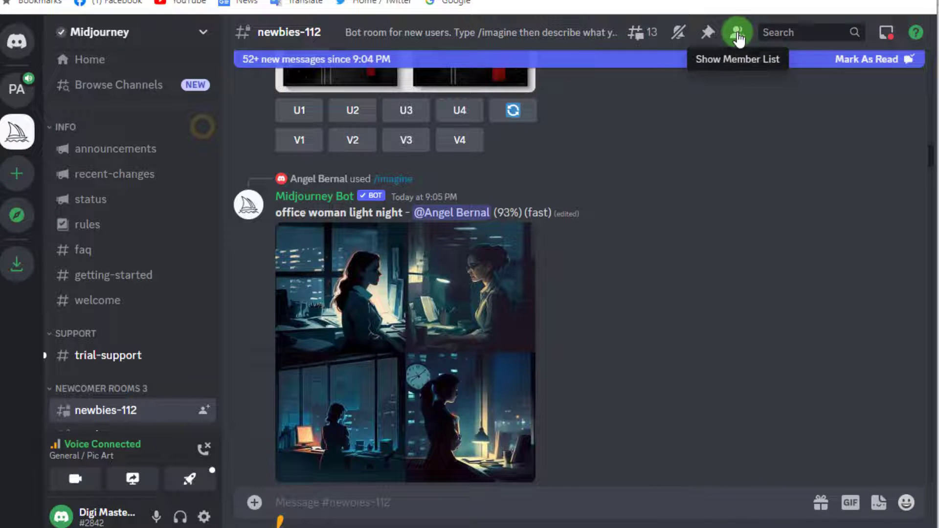
click(738, 35)
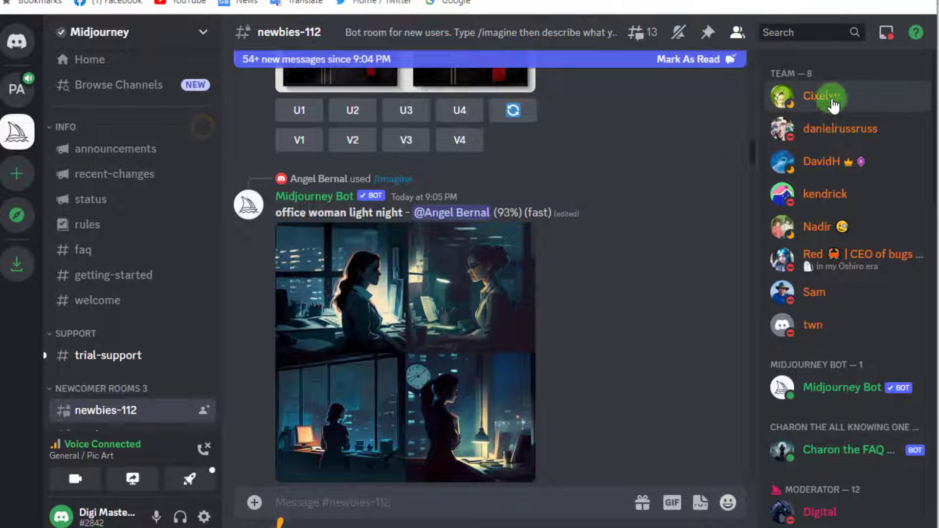
click(847, 392)
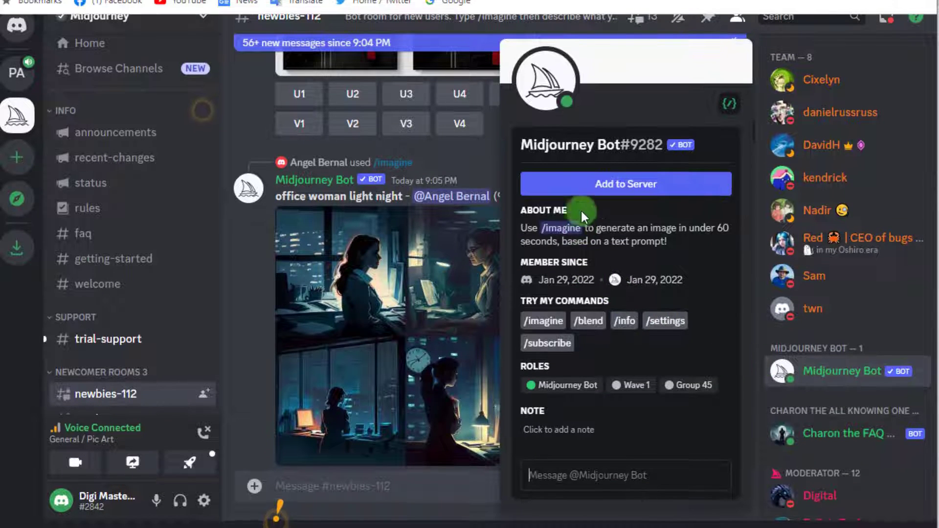
- Add Midjourney Bot to the Pic Art server and authorize the permissions it requests
click(615, 186)
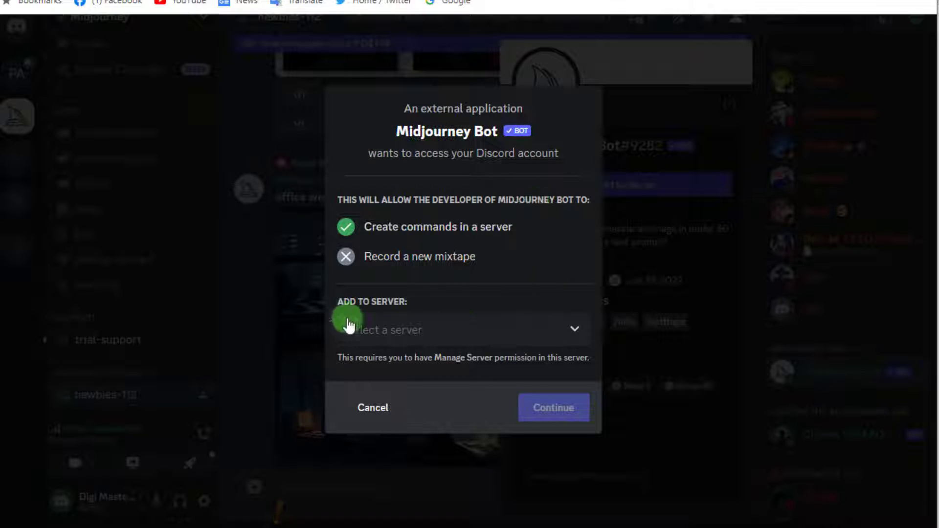
click(520, 330)
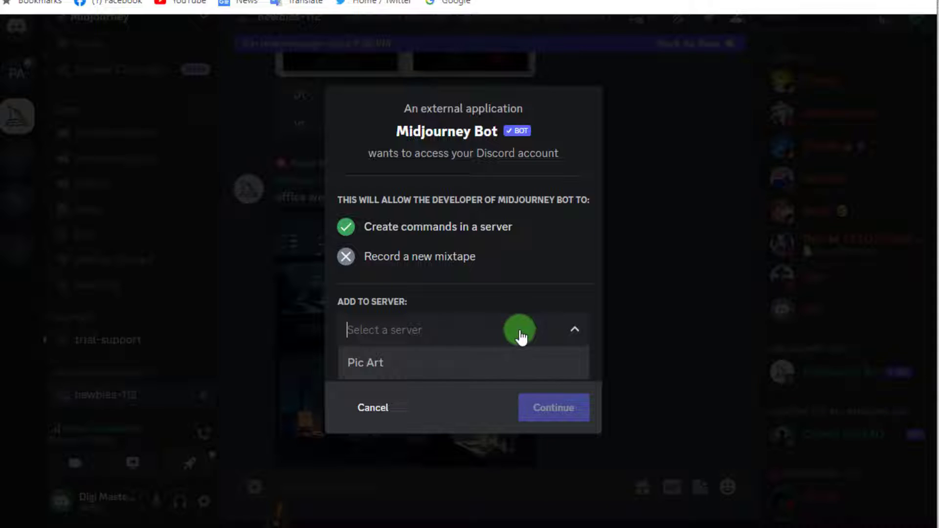
click(368, 364)
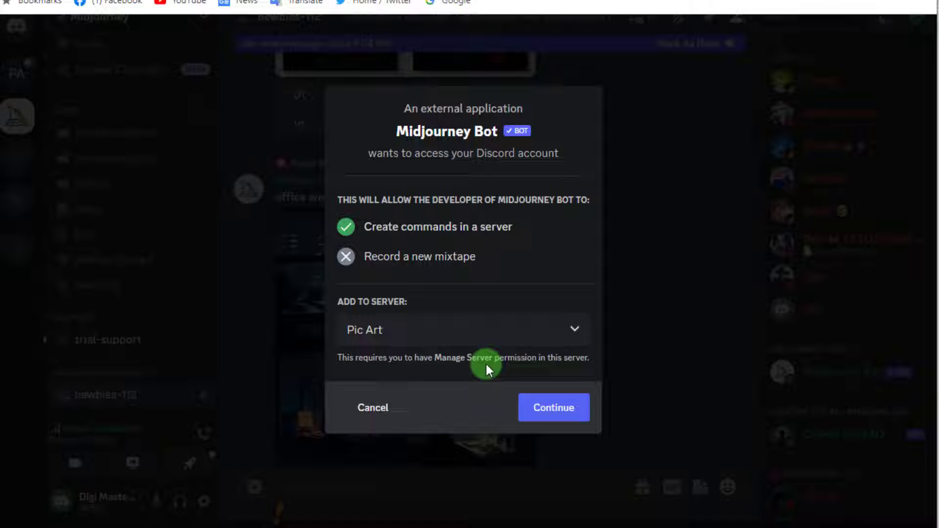
click(557, 410)
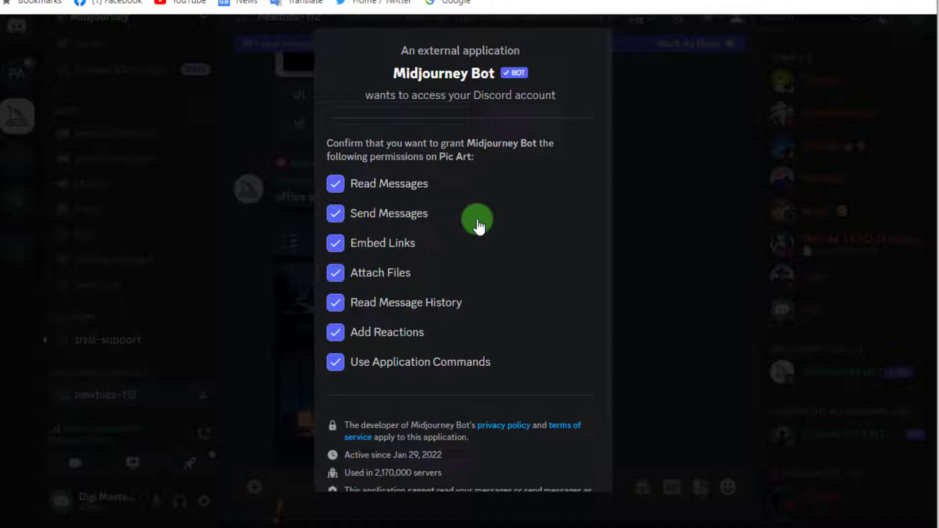
scroll(478, 225, down, 3)
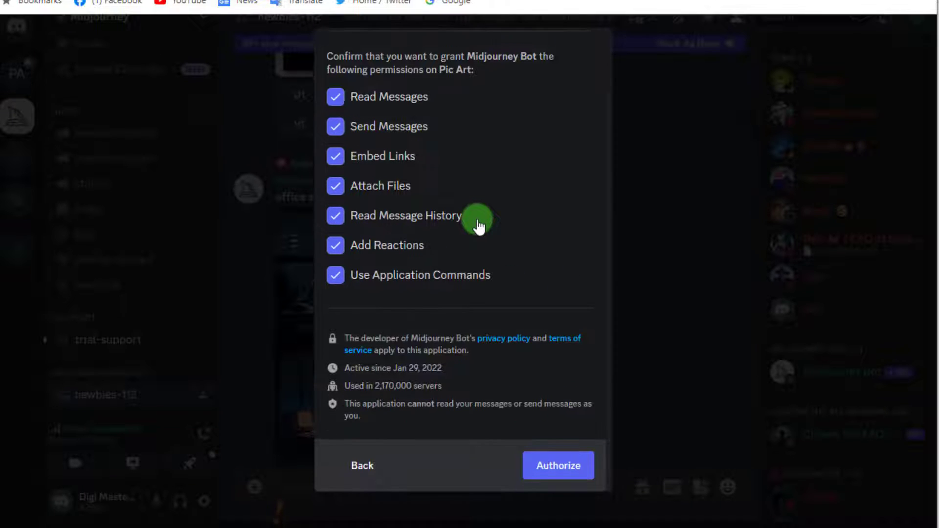
click(550, 471)
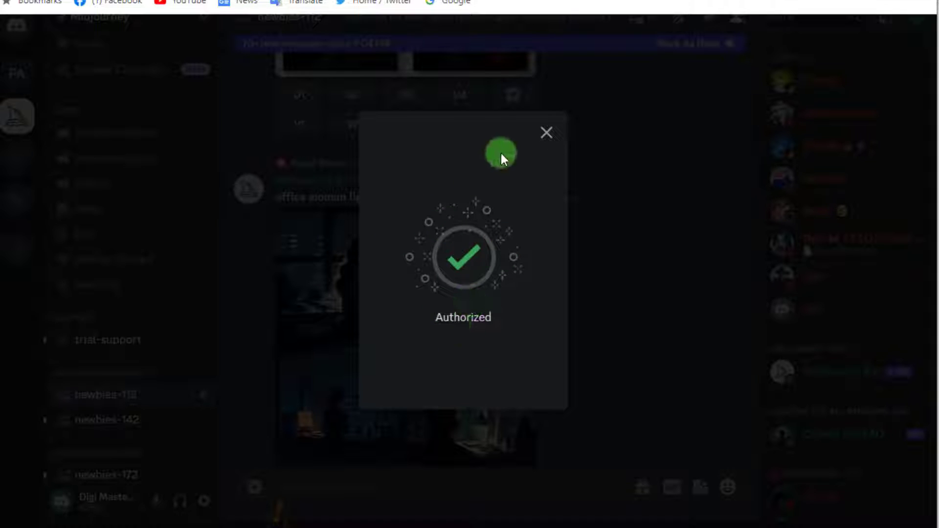
- Close the authorization notice, open Pic Art's #general, and dismiss the Activities in Nitro card
click(547, 133)
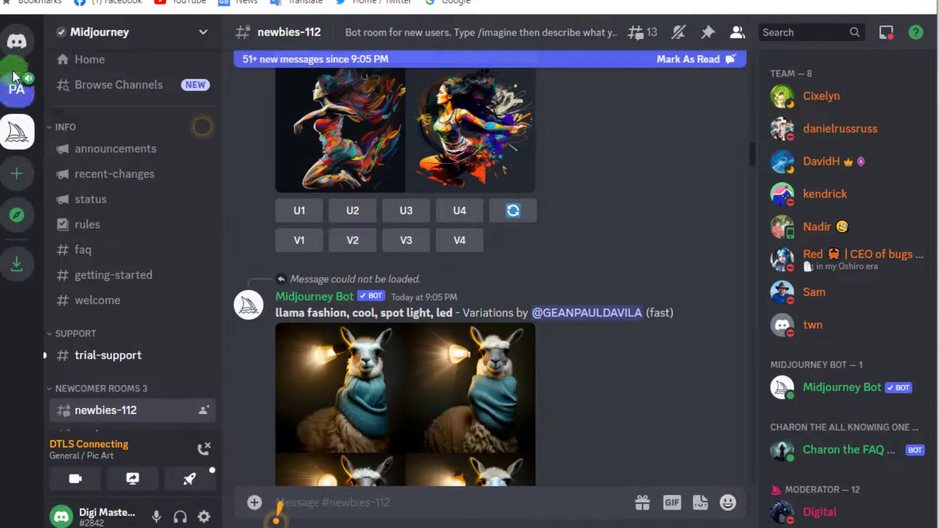
click(14, 72)
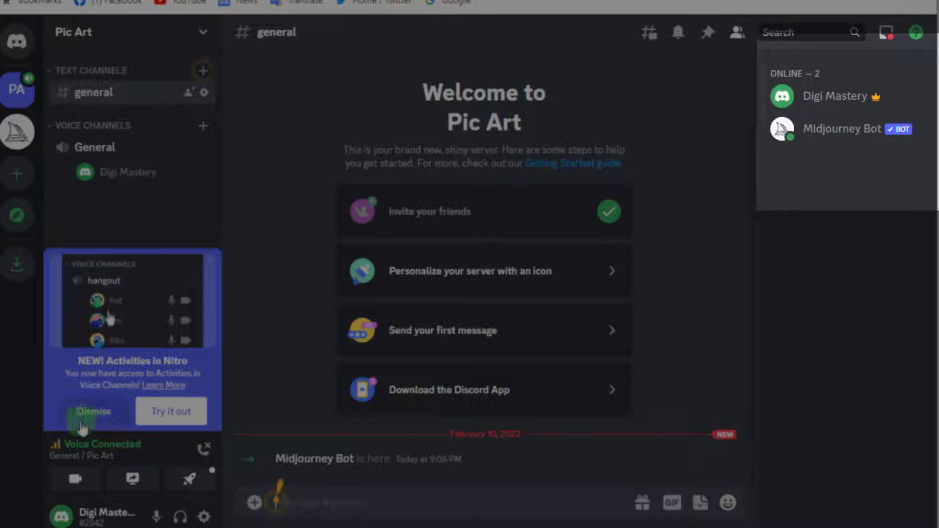
click(83, 429)
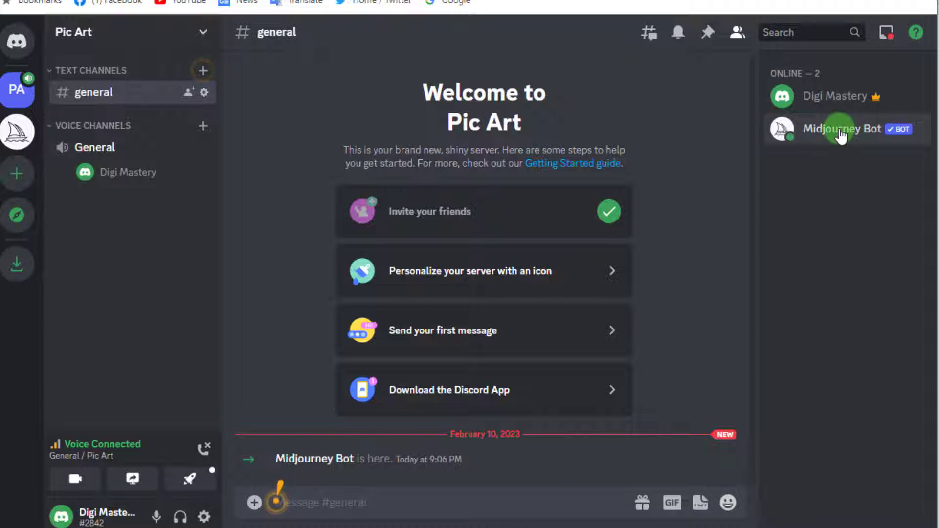
- Post 'hi' in #general, then run /imagine with the prompt 'hi'
text(hi)
key(Return)
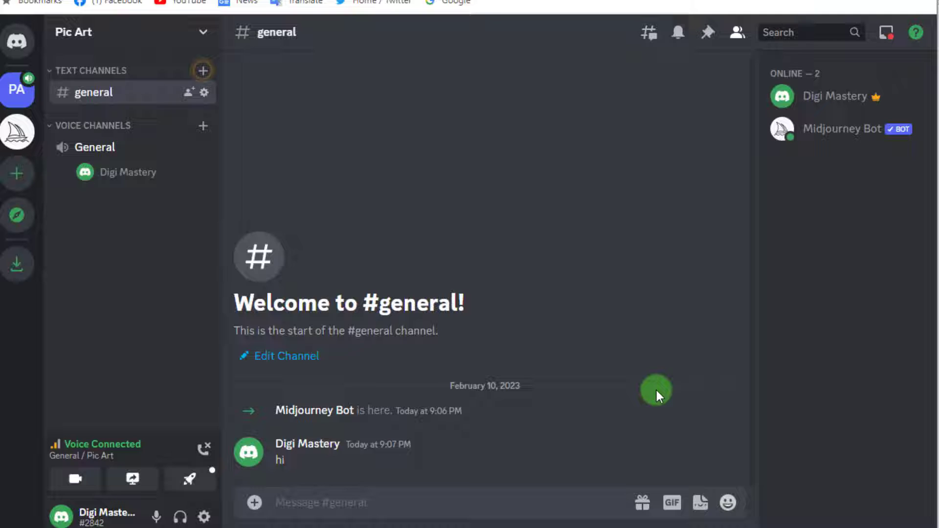
text(/)
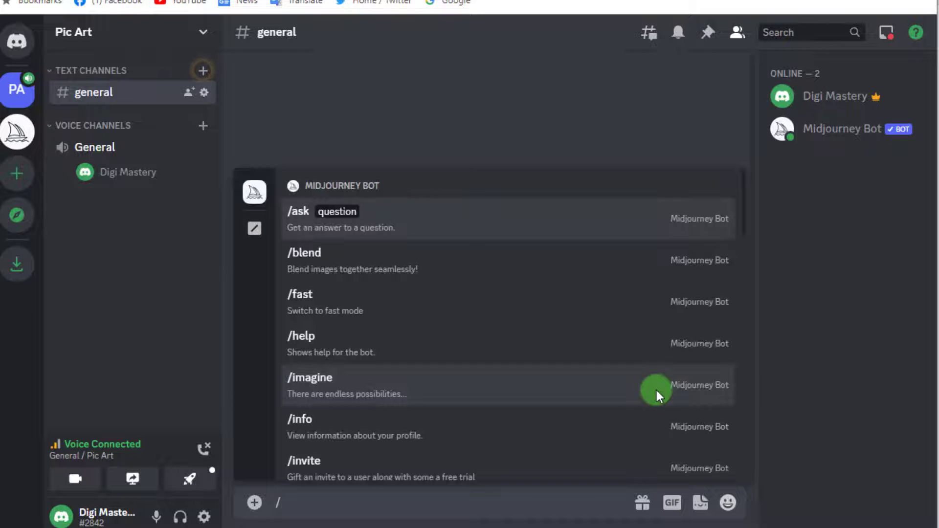
click(328, 389)
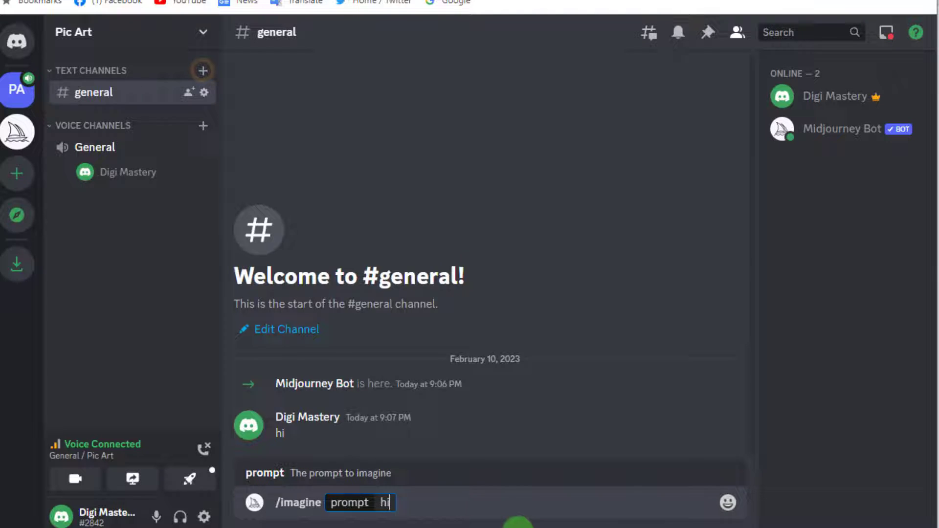
key(Return)
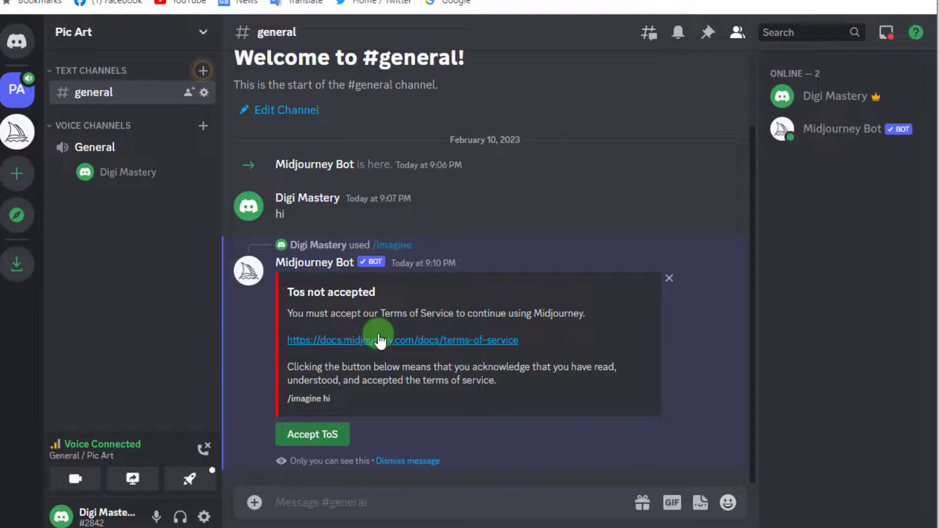
click(301, 440)
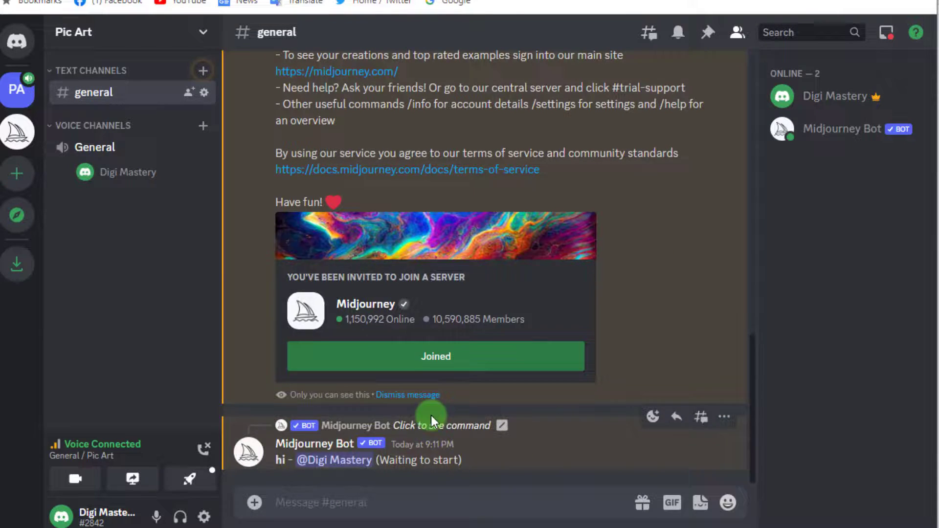
scroll(447, 363, up, 5)
scroll(448, 367, up, 5)
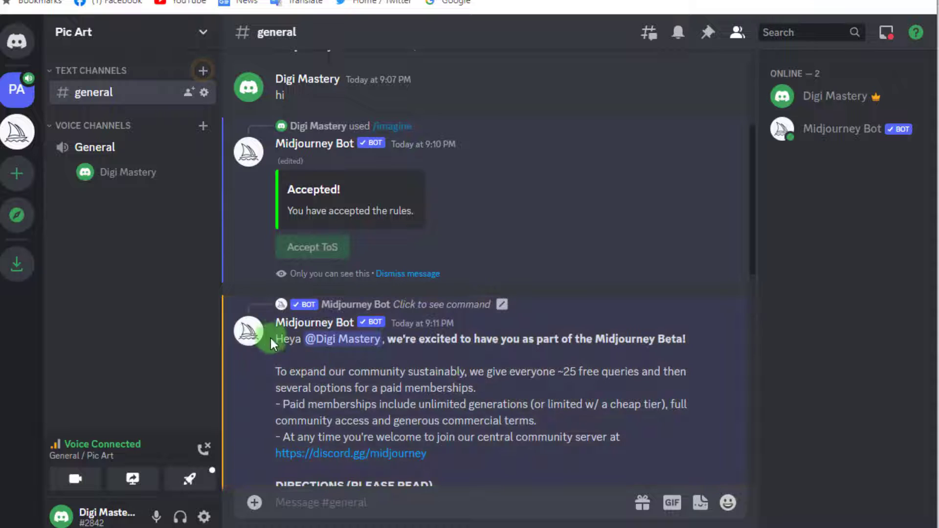
scroll(367, 356, down, 1)
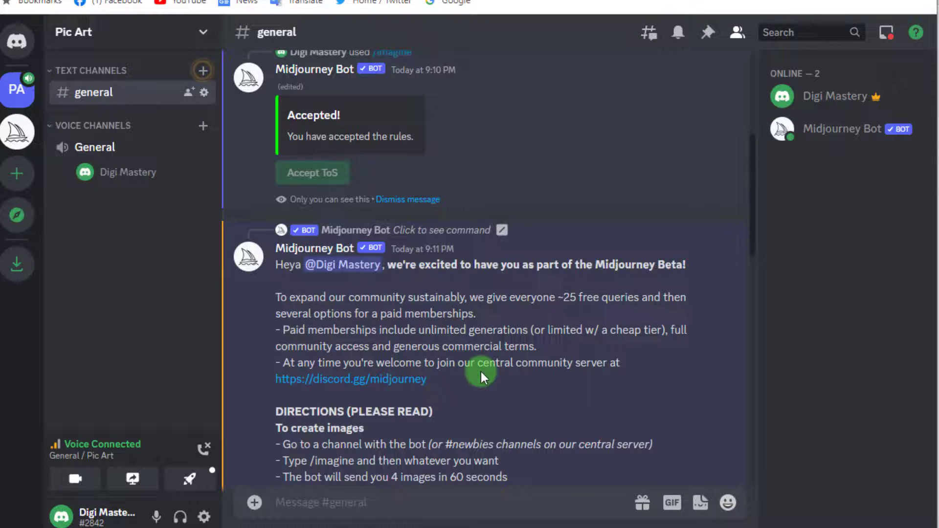
scroll(480, 377, down, 10)
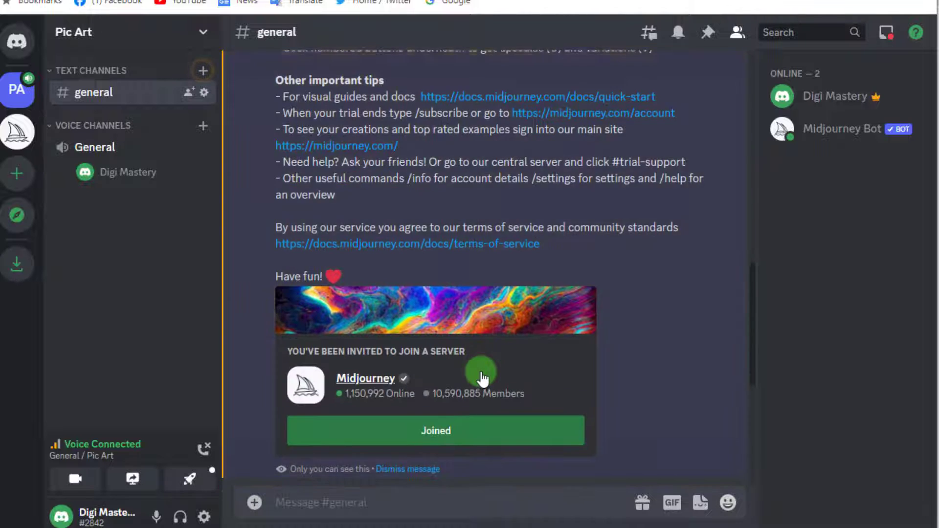
scroll(482, 378, down, 4)
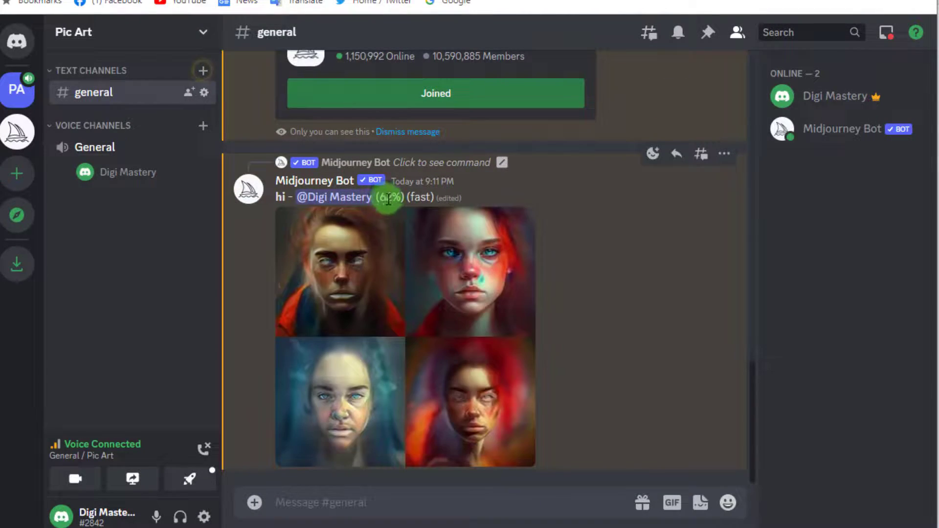
double_click(285, 198)
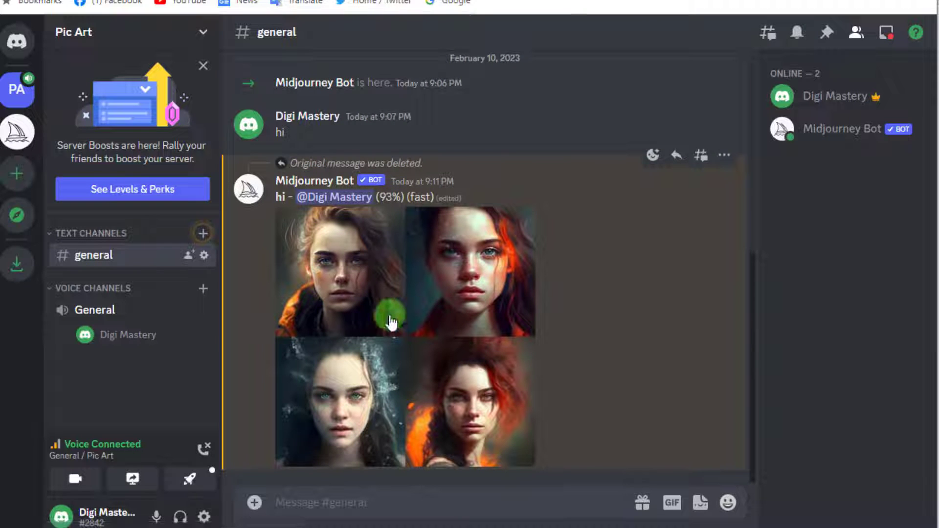
scroll(413, 350, up, 5)
scroll(400, 343, down, 5)
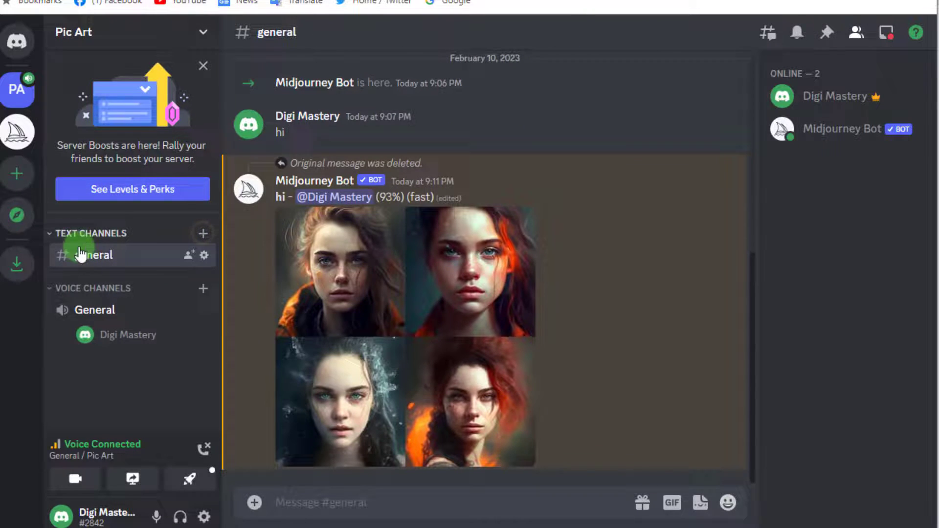
- Switch to the Midjourney server and scroll through #newbies-112 browsing other users' generated images
click(18, 137)
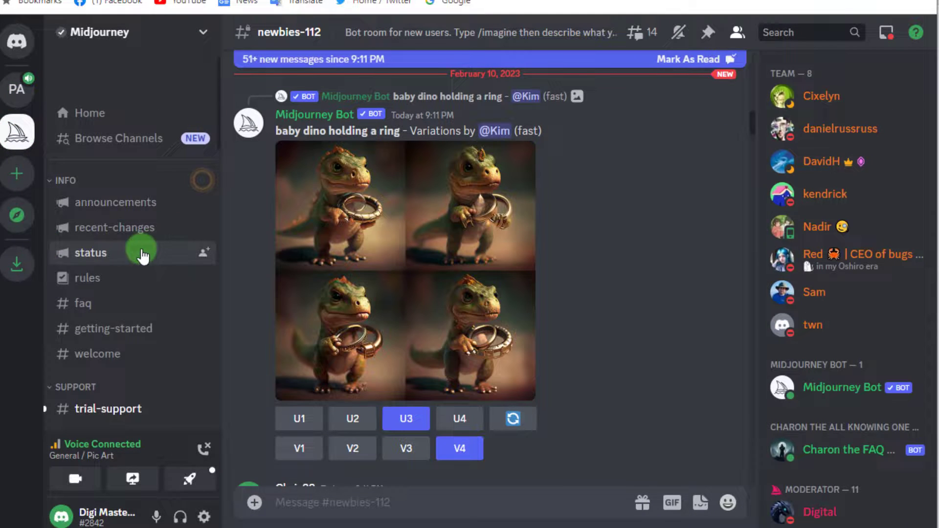
scroll(132, 325, down, 5)
mouse_move(125, 347)
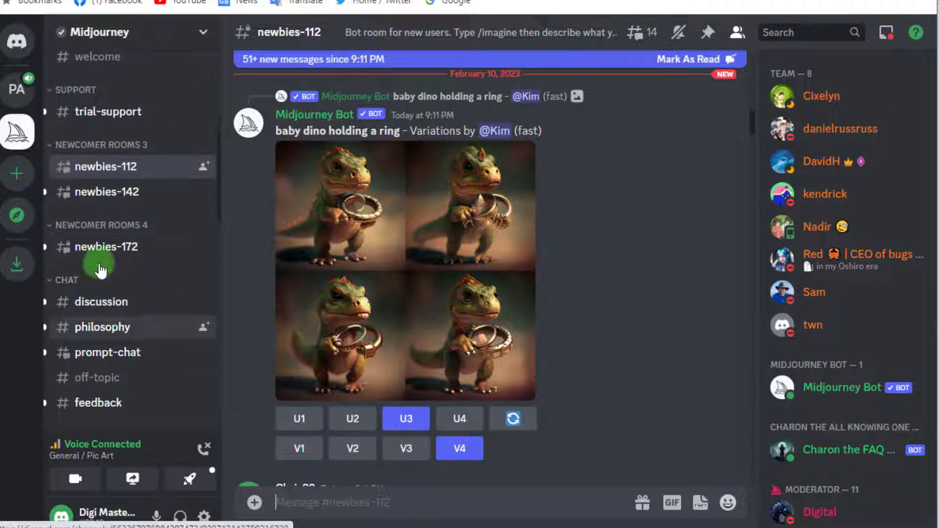
scroll(122, 255, up, 2)
mouse_move(117, 260)
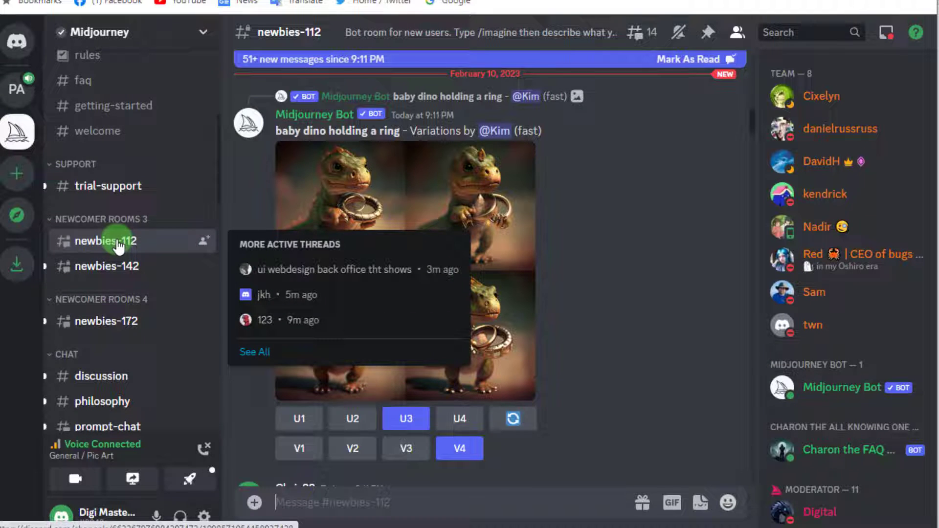
scroll(568, 315, down, 5)
scroll(434, 357, down, 10)
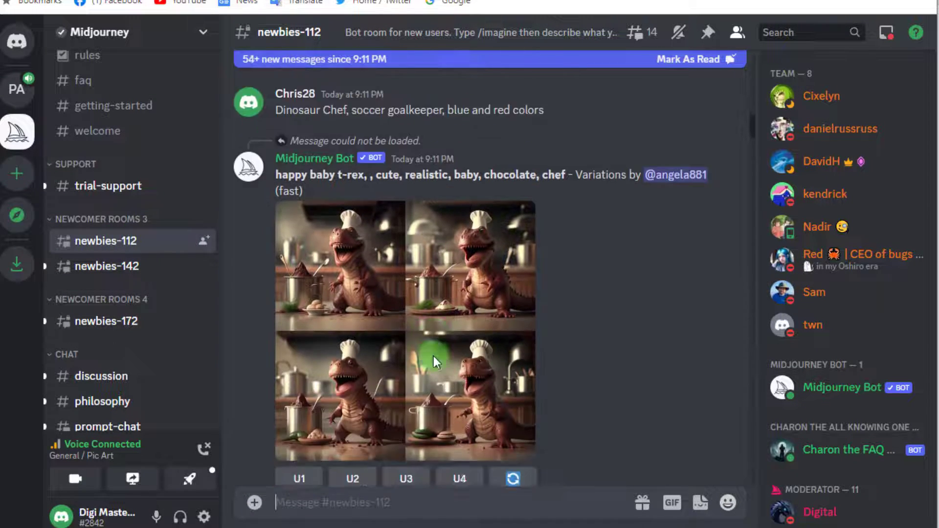
scroll(592, 230, down, 8)
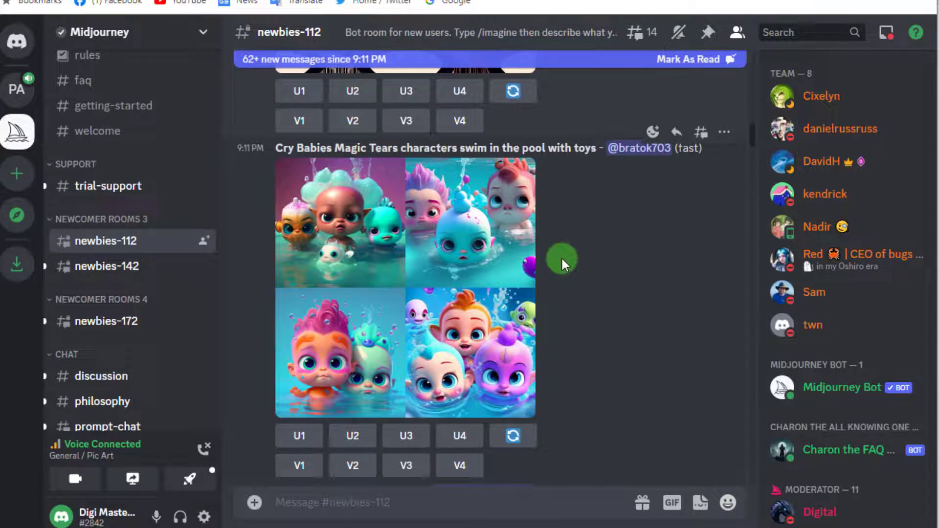
scroll(562, 260, down, 17)
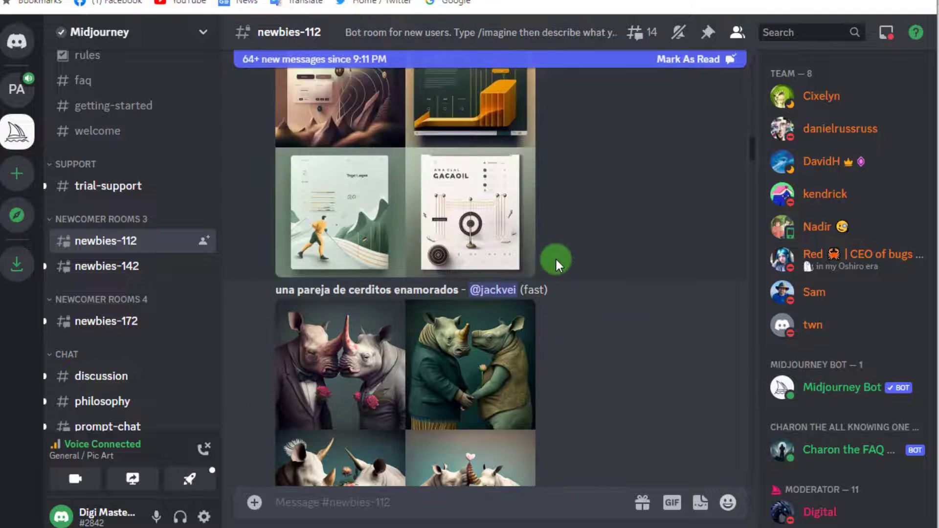
scroll(555, 257, down, 15)
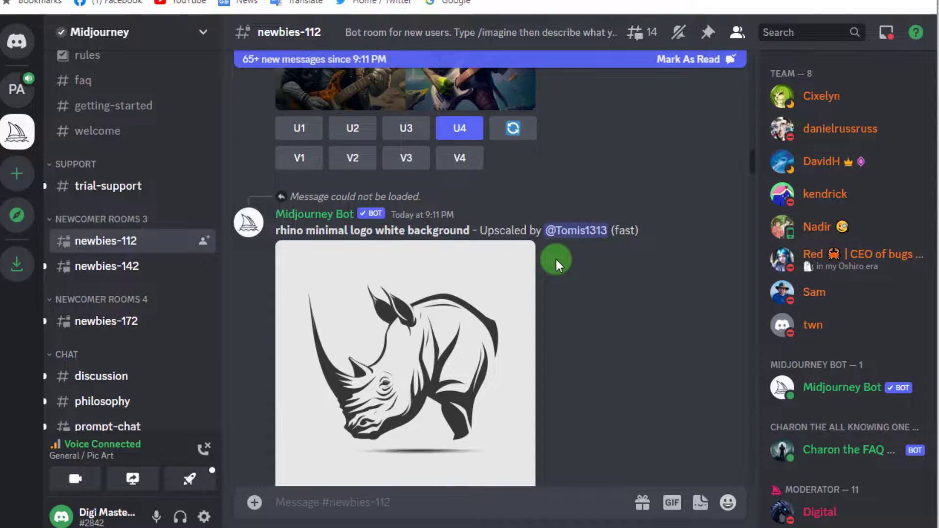
scroll(556, 258, down, 10)
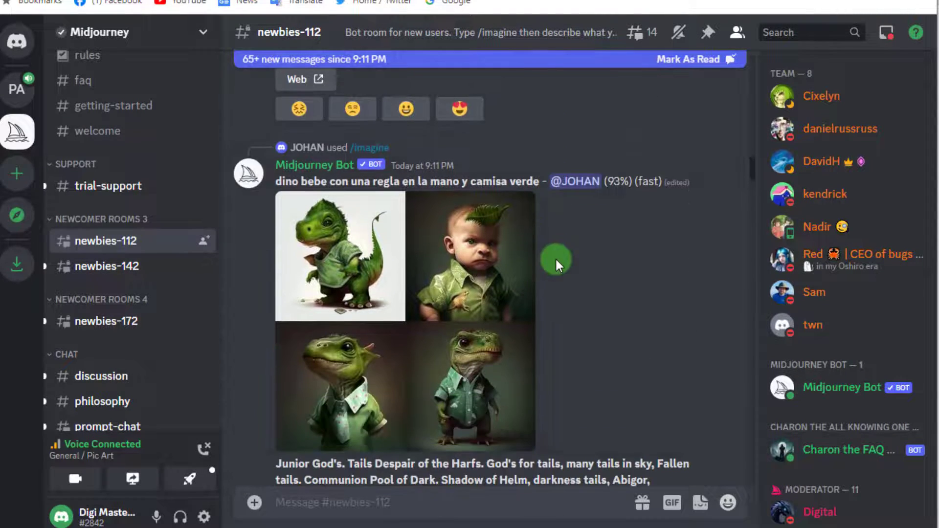
mouse_move(752, 168)
mouse_down()
mouse_move(761, 496)
mouse_move(571, 456)
mouse_up()
scroll(427, 424, up, 3)
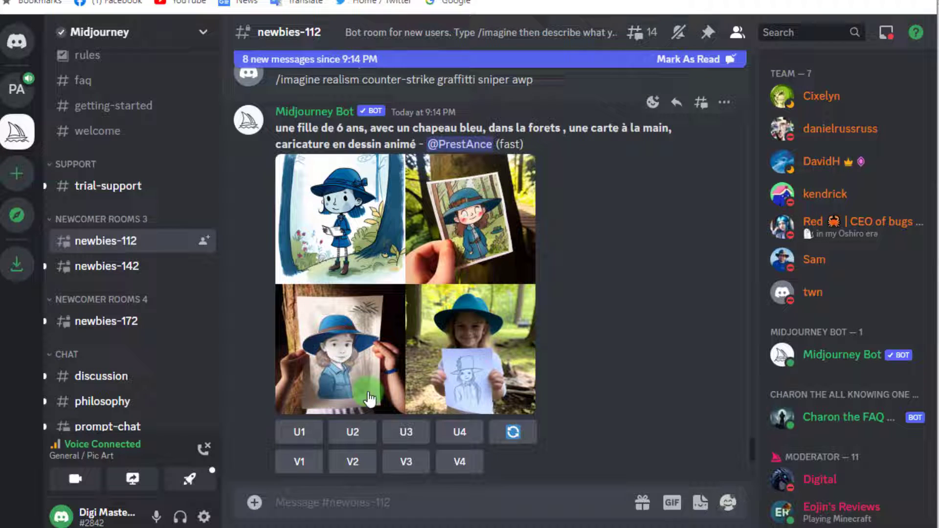
- Upload girl-g7988d0397_1920.jpg to Pic Art #general and view the posted photo enlarged
click(107, 266)
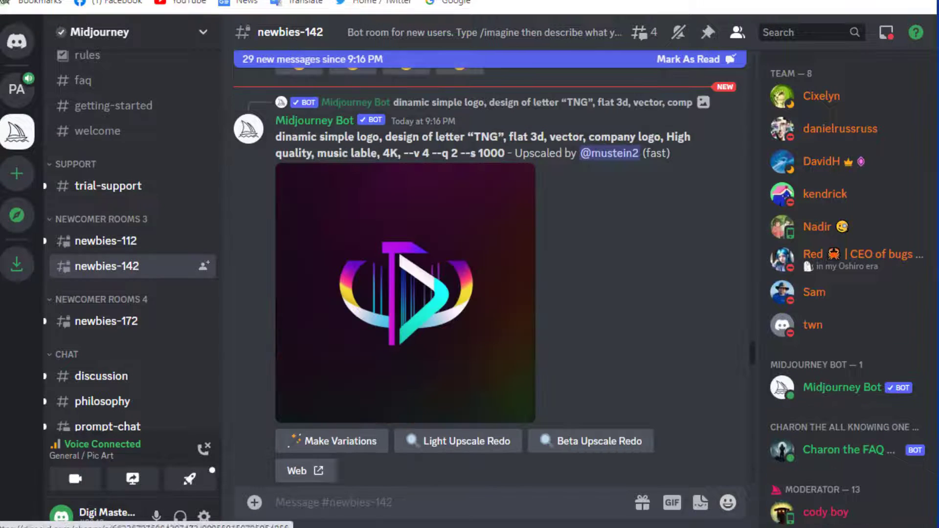
click(25, 95)
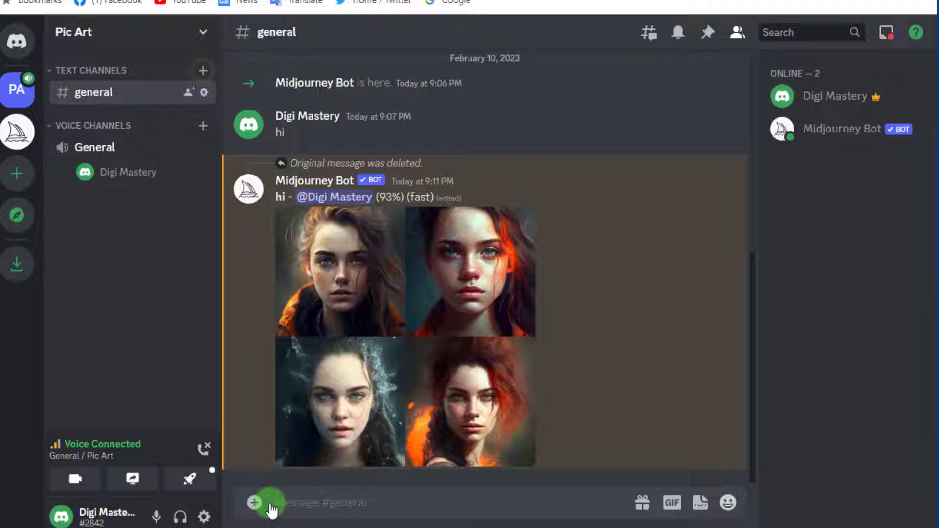
click(255, 504)
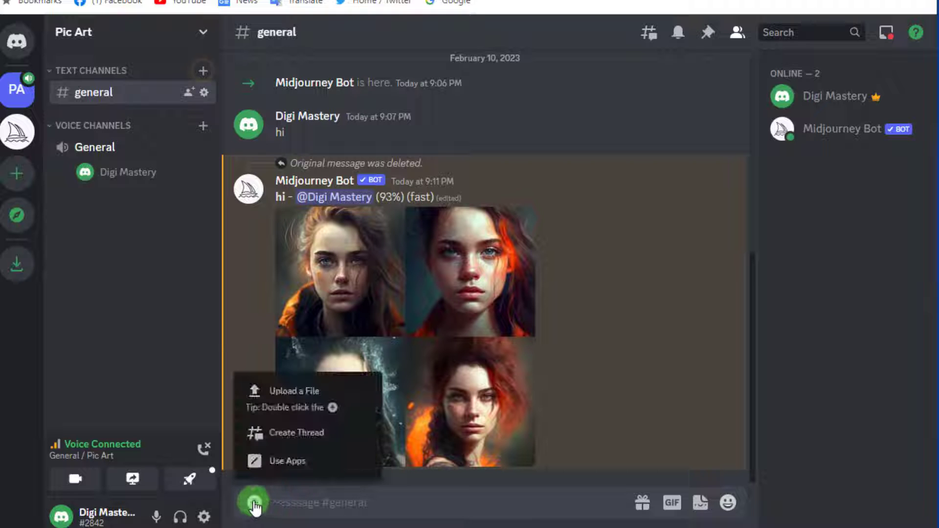
click(294, 396)
scroll(248, 189, down, 5)
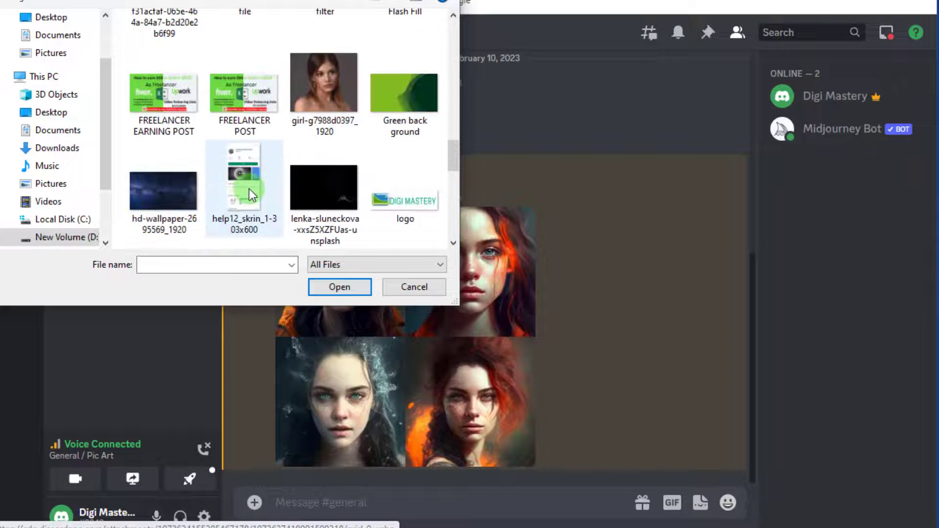
click(325, 109)
click(328, 289)
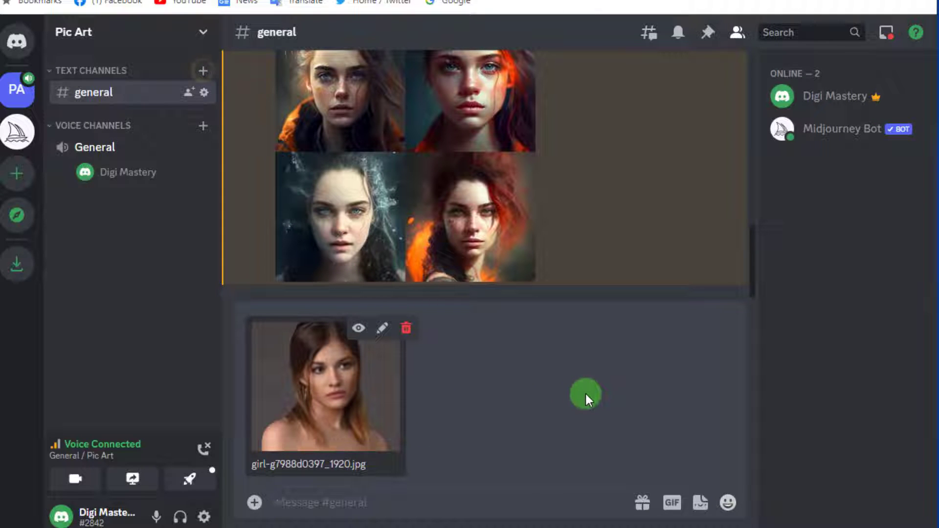
key(Return)
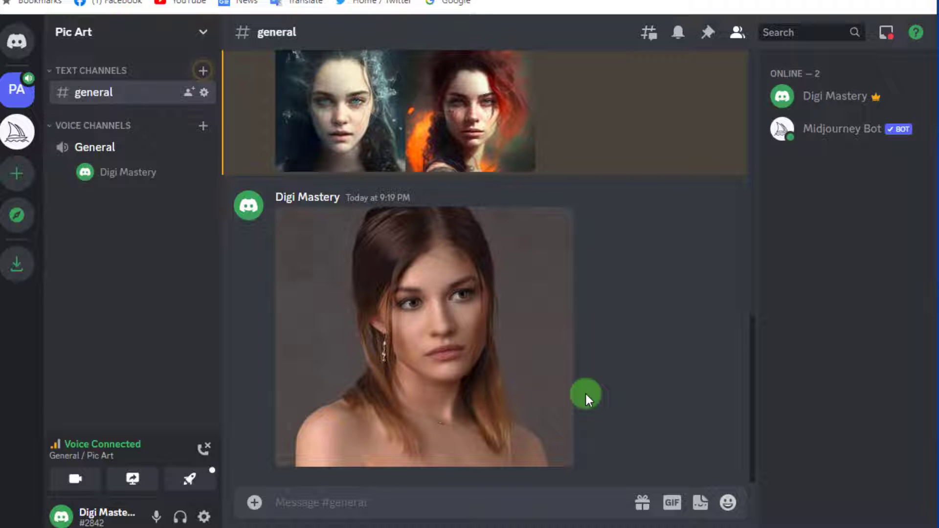
click(444, 322)
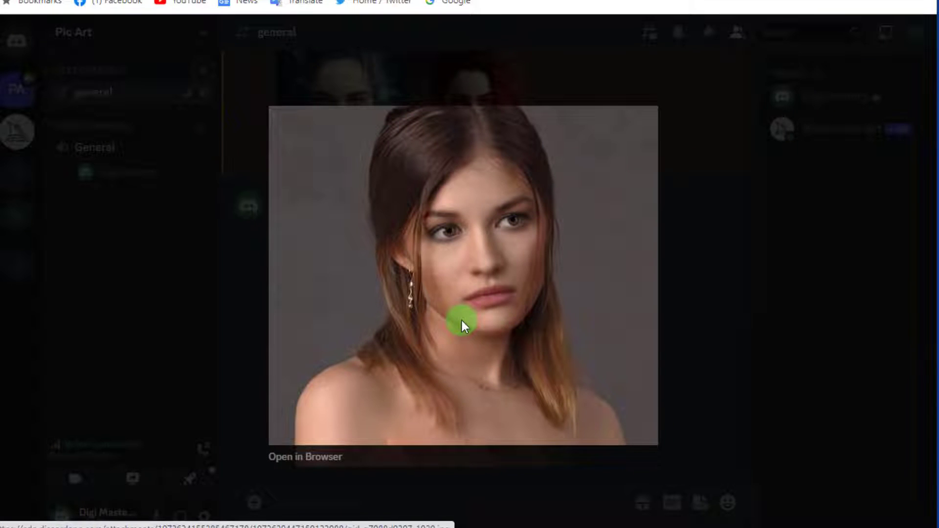
right_click(464, 206)
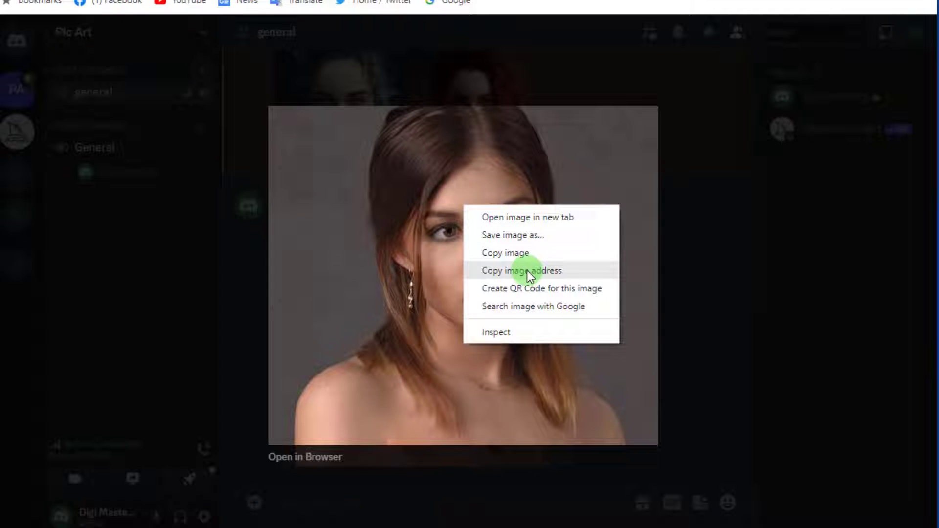
- Run /imagine with the portrait's image address, a pencil illustration prompt, and --v 4
click(496, 272)
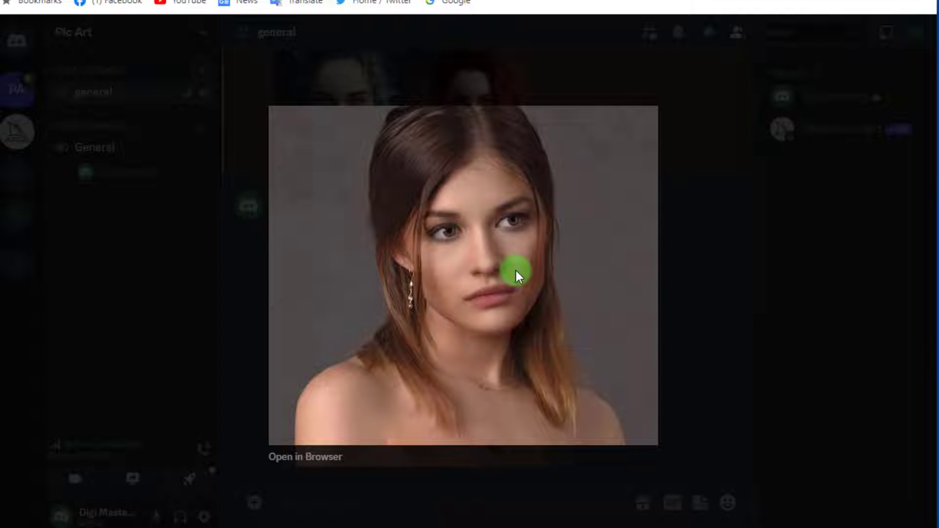
click(683, 333)
click(303, 501)
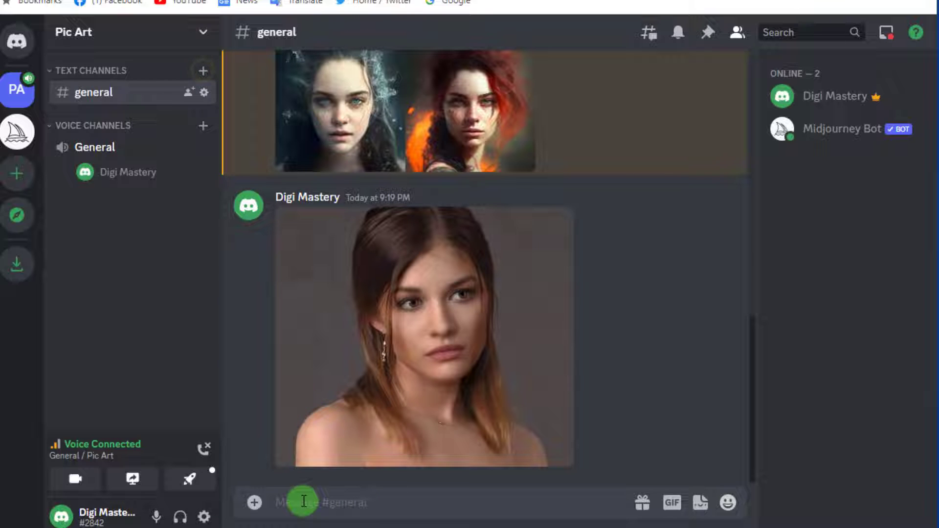
text(/)
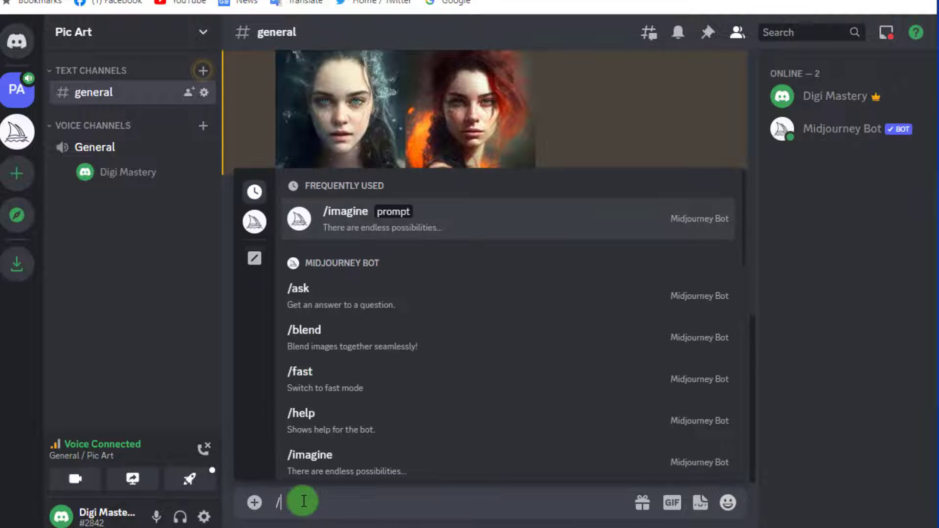
click(313, 460)
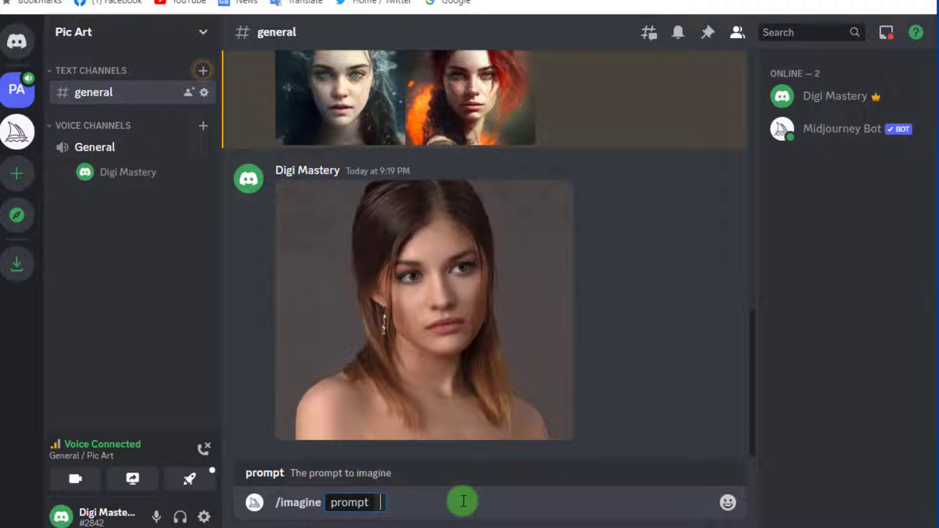
key(ctrl+v)
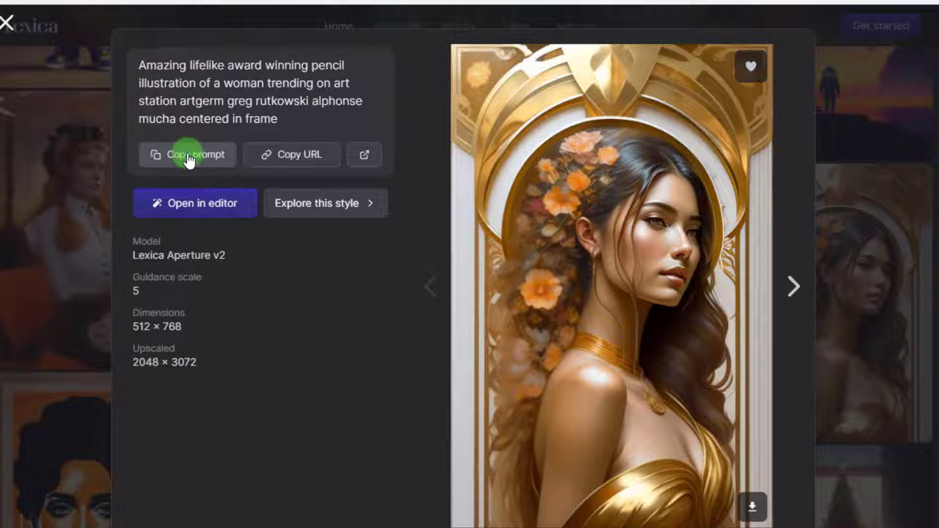
click(190, 156)
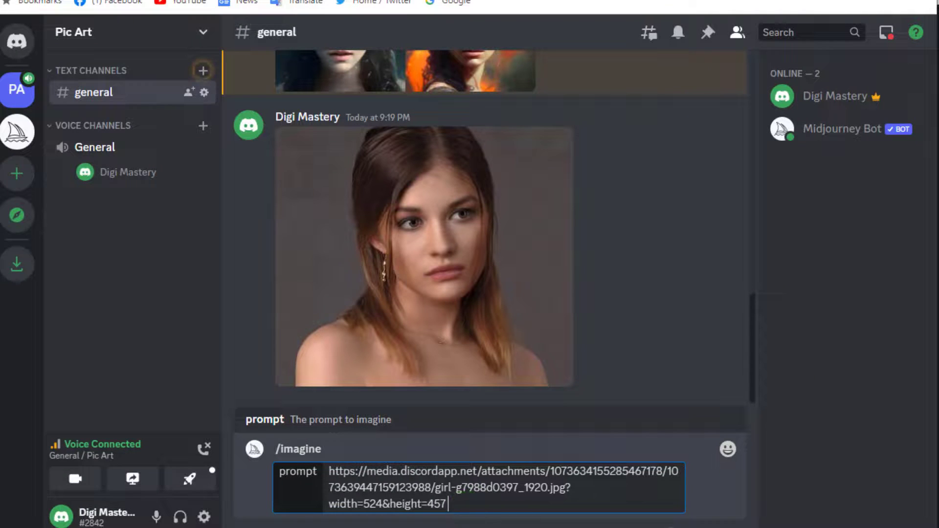
key(ctrl+v)
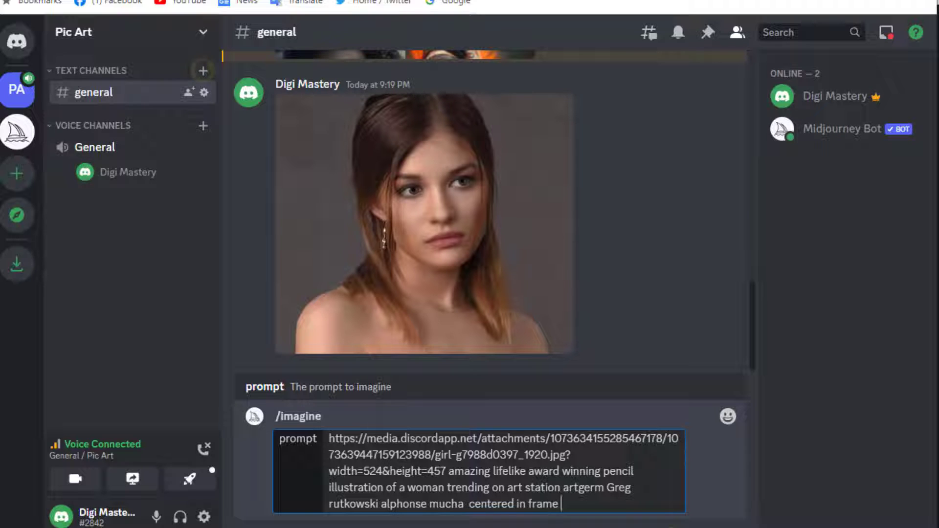
text(--)
text(v)
text( 4)
key(Return)
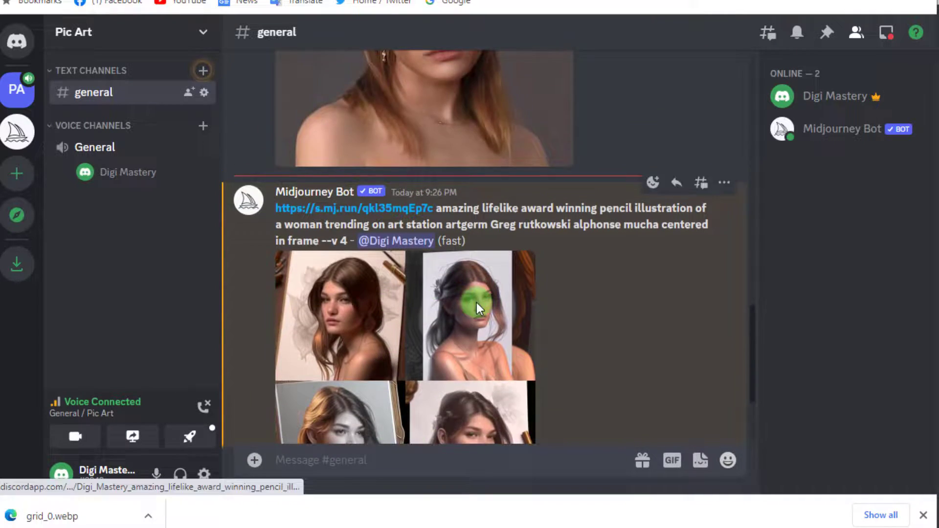
- Save the generated pencil-illustration grid image to the computer
click(441, 199)
right_click(488, 181)
click(514, 205)
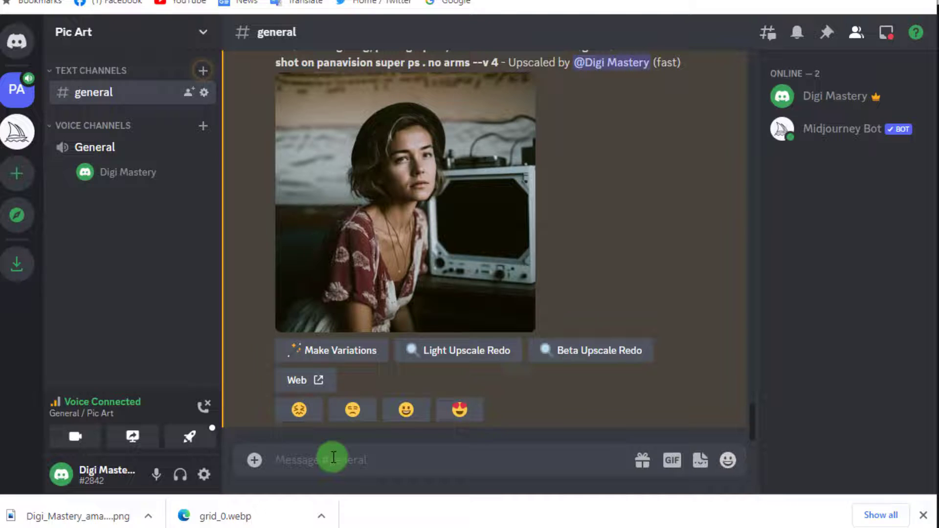
- Start a new /imagine command and copy the brunette portrait's image address
text(/)
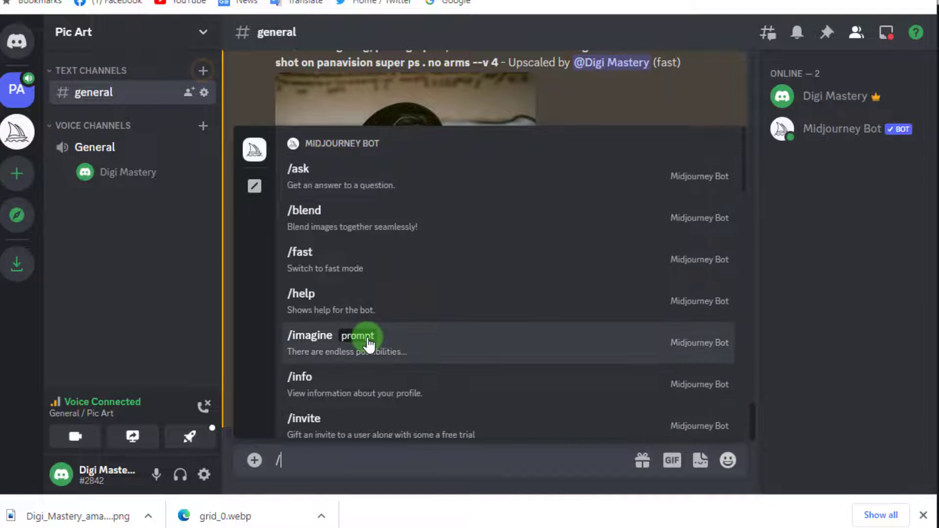
click(367, 342)
scroll(440, 298, up, 10)
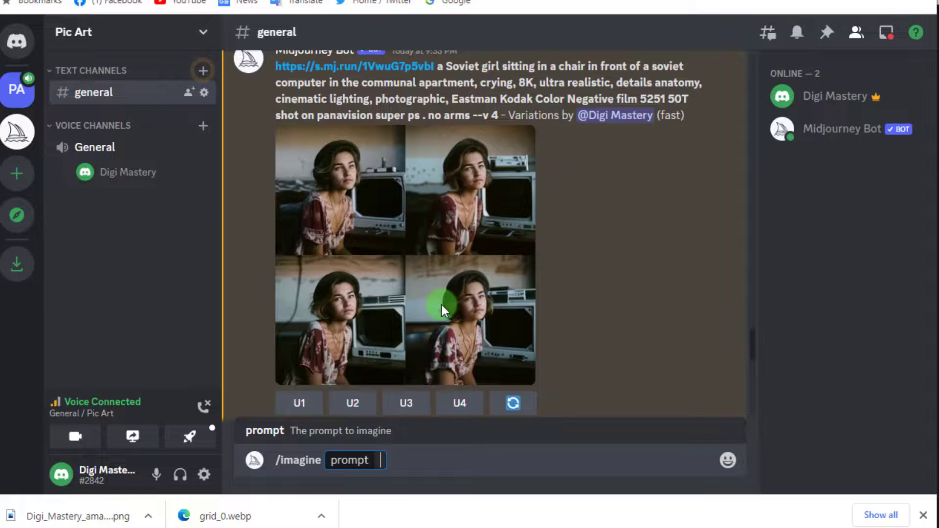
scroll(440, 294, down, 5)
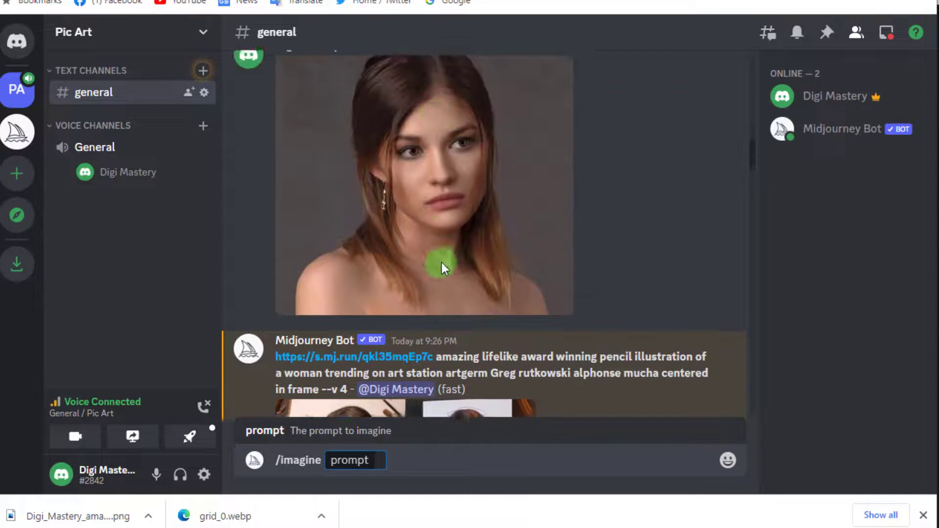
right_click(414, 176)
click(374, 185)
right_click(460, 209)
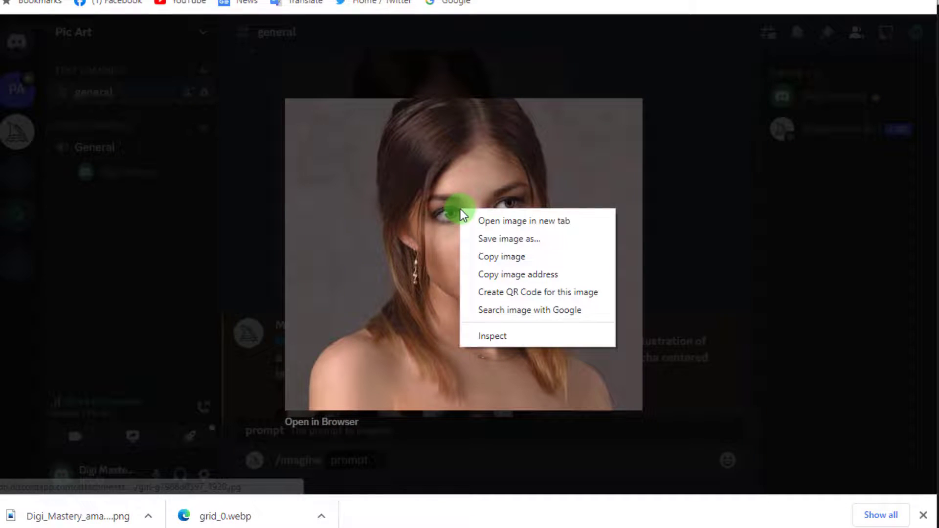
click(518, 274)
click(576, 489)
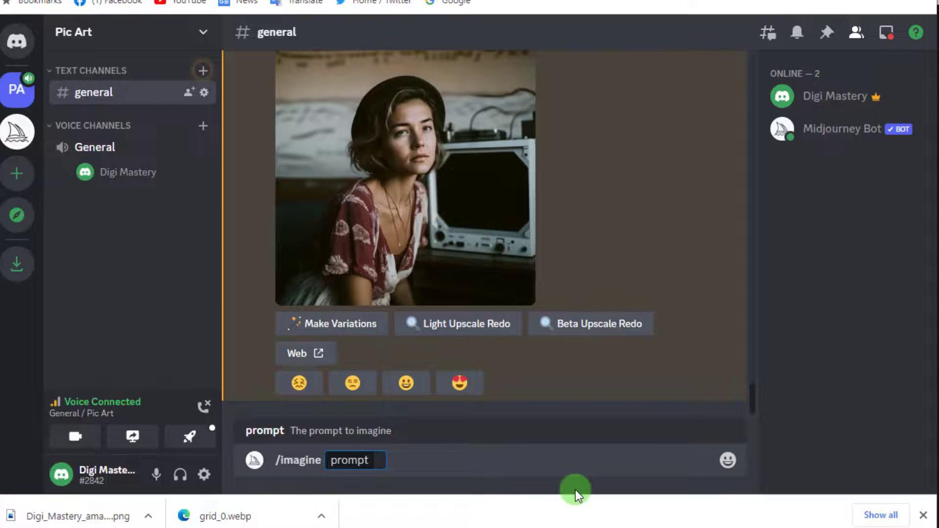
- Submit the prompt as the portrait link plus 'toodler, cyberpunk --v 4'
key(ctrl+v)
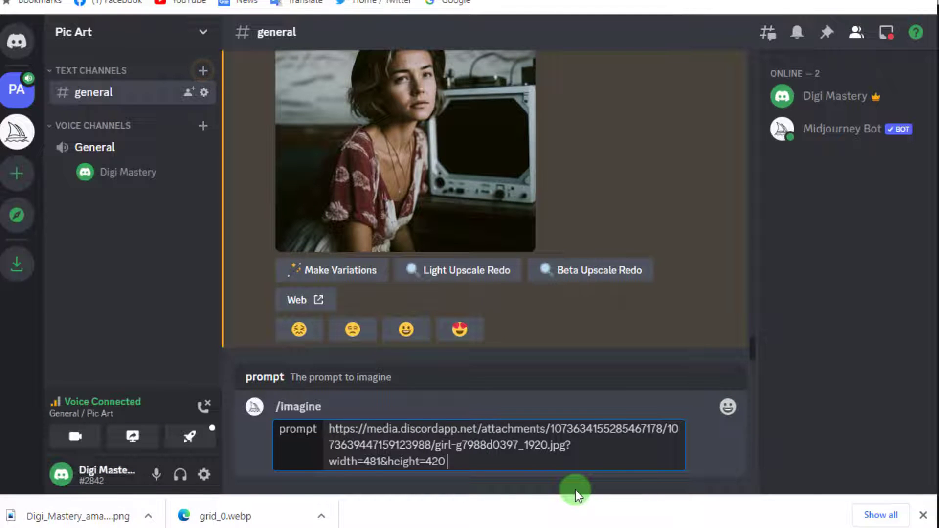
text(too)
text(dler)
text(, )
text(cyber)
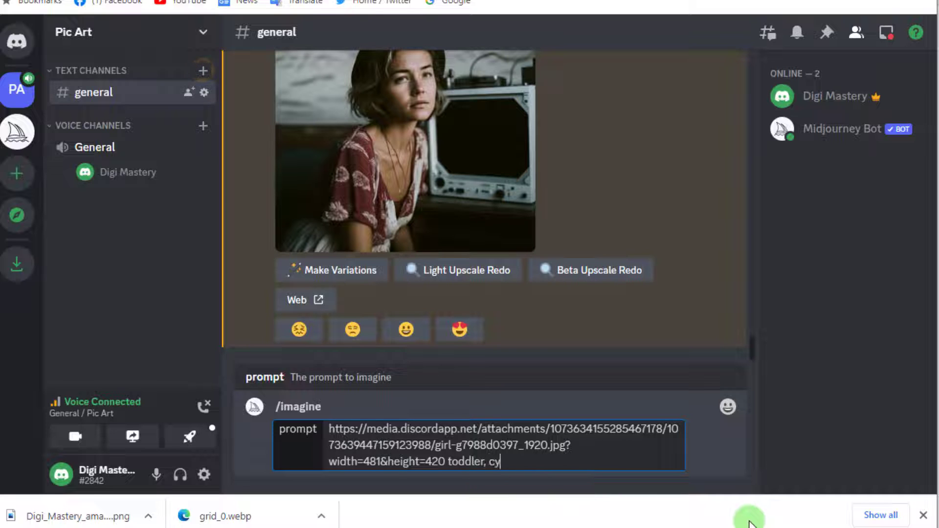
text(punk)
text(--)
text(v)
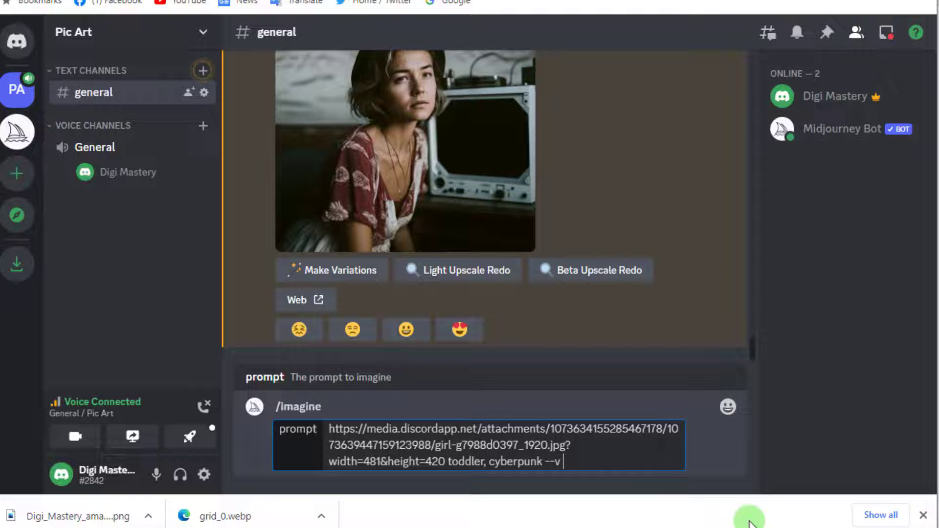
text( 4)
key(Return)
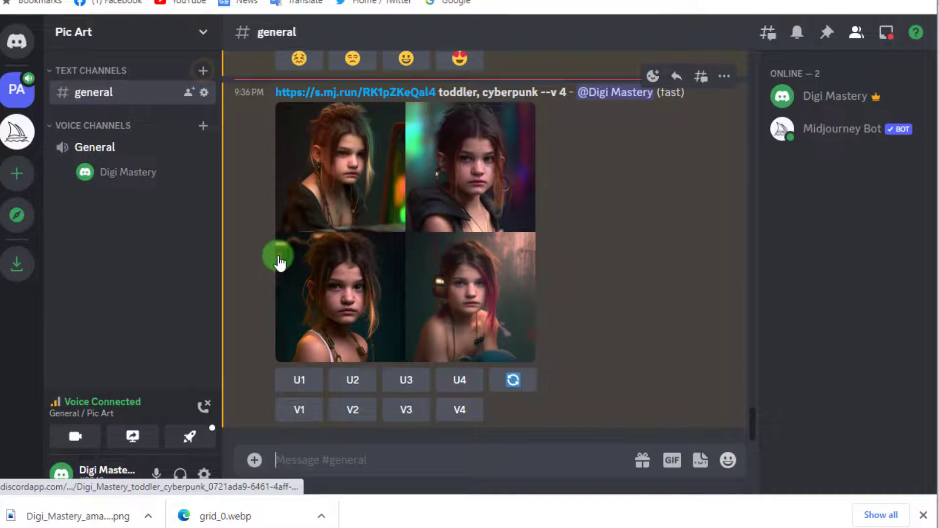
- Enlarge the cyberpunk four-image grid twice for a closer look, closing the viewer each time
click(349, 216)
click(672, 259)
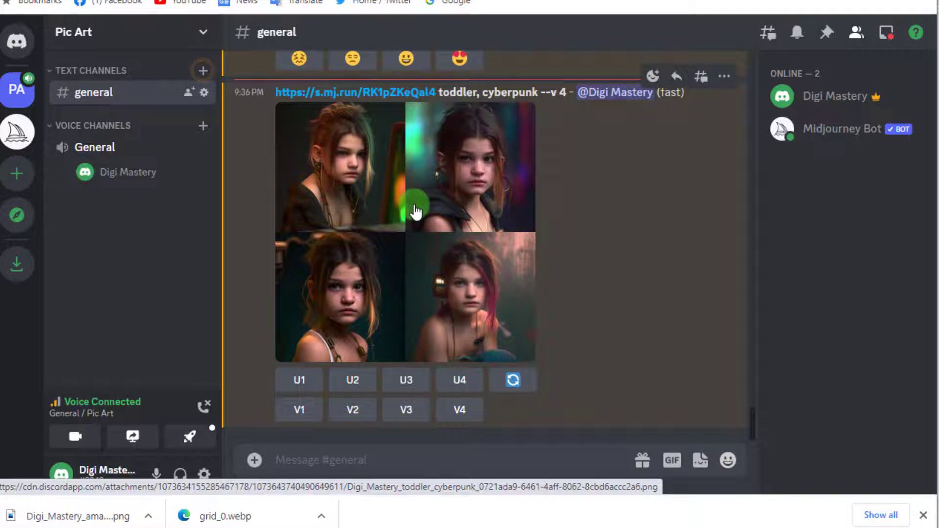
click(472, 196)
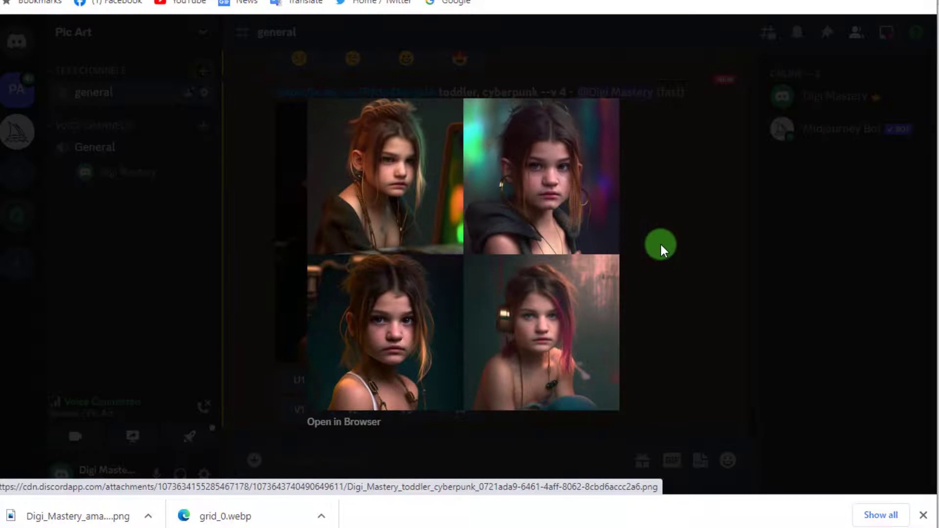
click(662, 245)
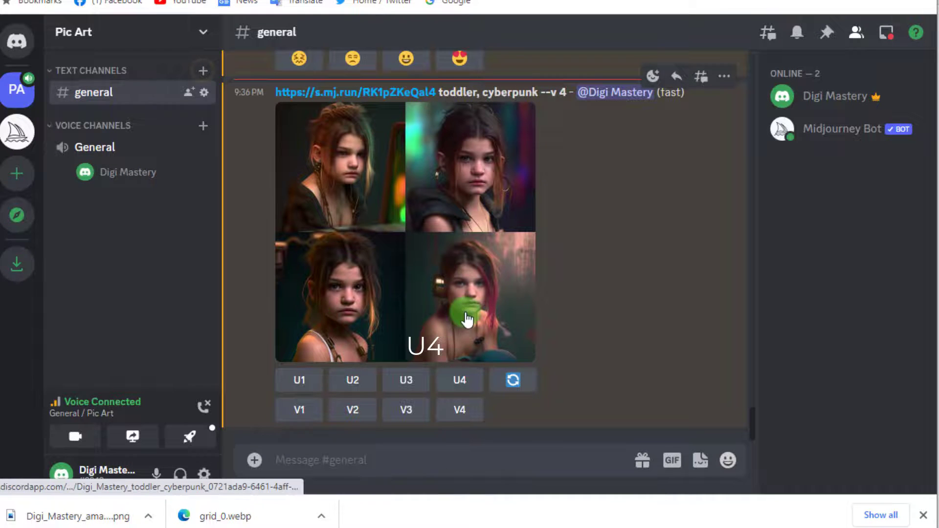
- Upscale the fourth cyberpunk image with U4 and save the upscaled portrait to the computer
click(458, 385)
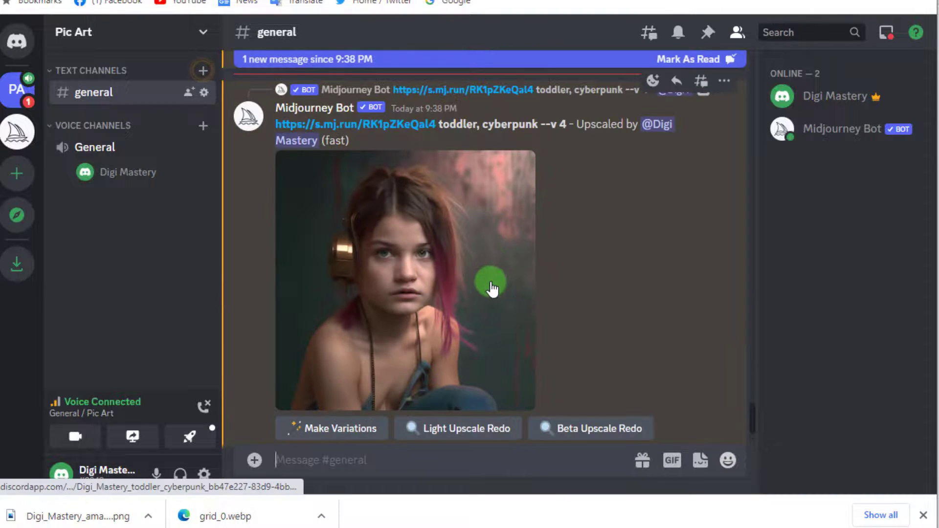
drag(578, 124, 641, 125)
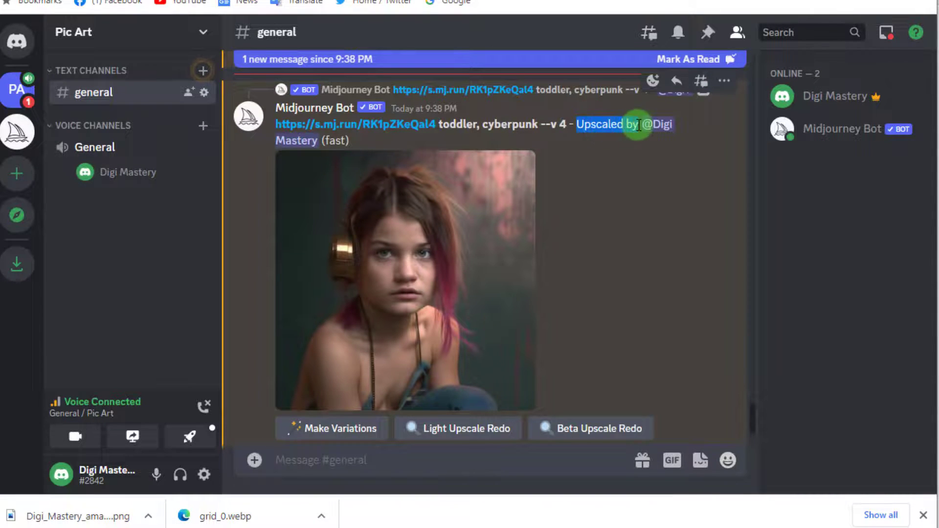
click(445, 222)
right_click(478, 193)
click(518, 220)
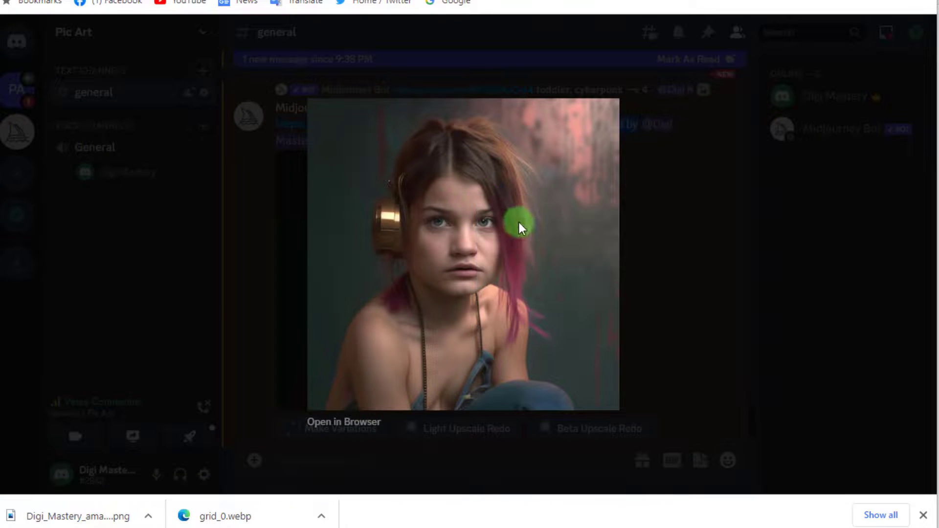
click(333, 286)
click(324, 289)
scroll(323, 271, up, 5)
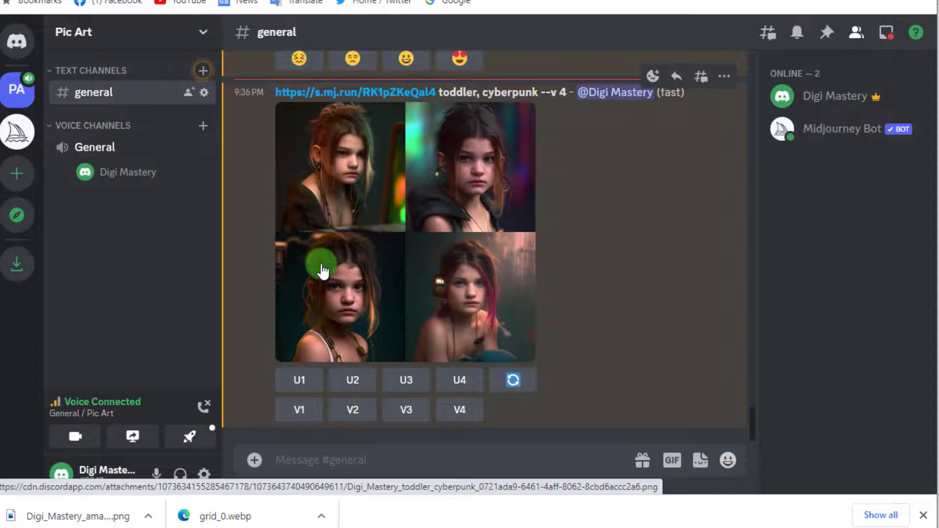
click(323, 271)
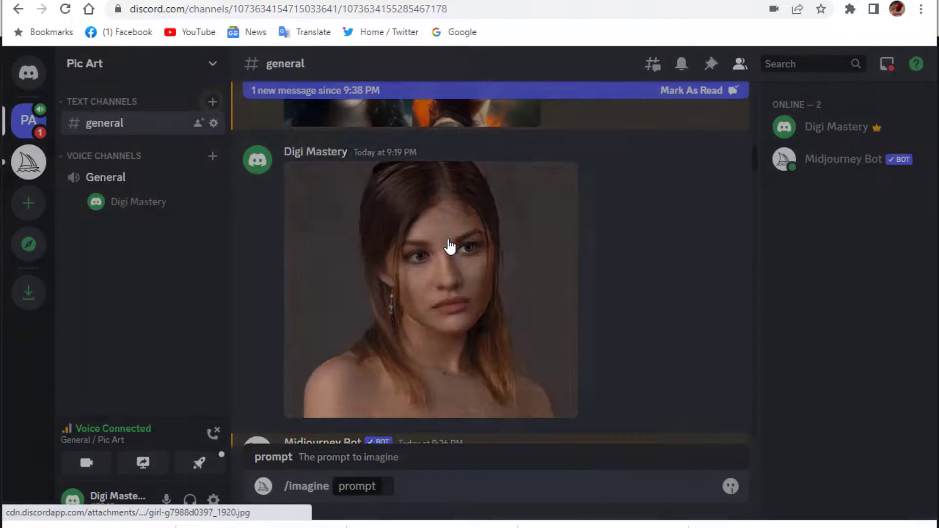
- Generate an anime Filipina-style grid from the brunette portrait link plus the copied Lexica prompt
click(450, 248)
right_click(485, 259)
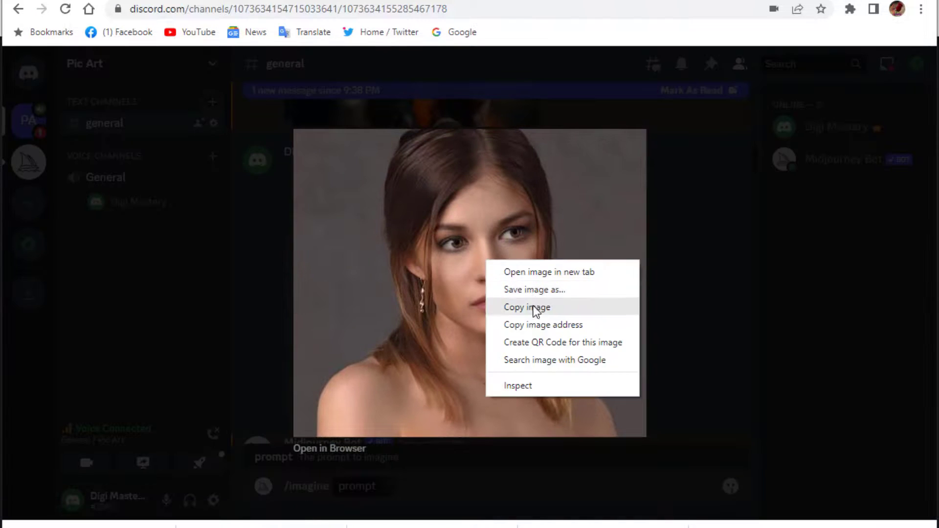
click(535, 310)
click(469, 464)
right_click(391, 486)
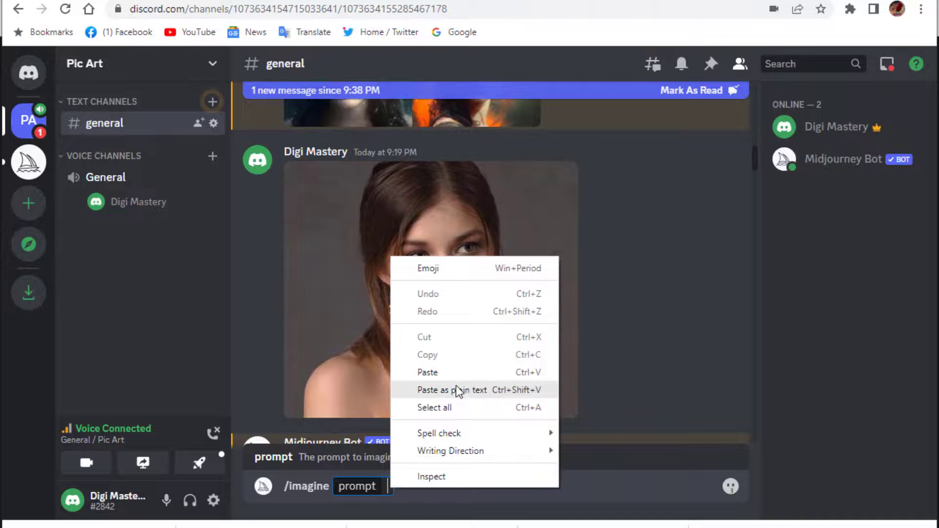
click(456, 386)
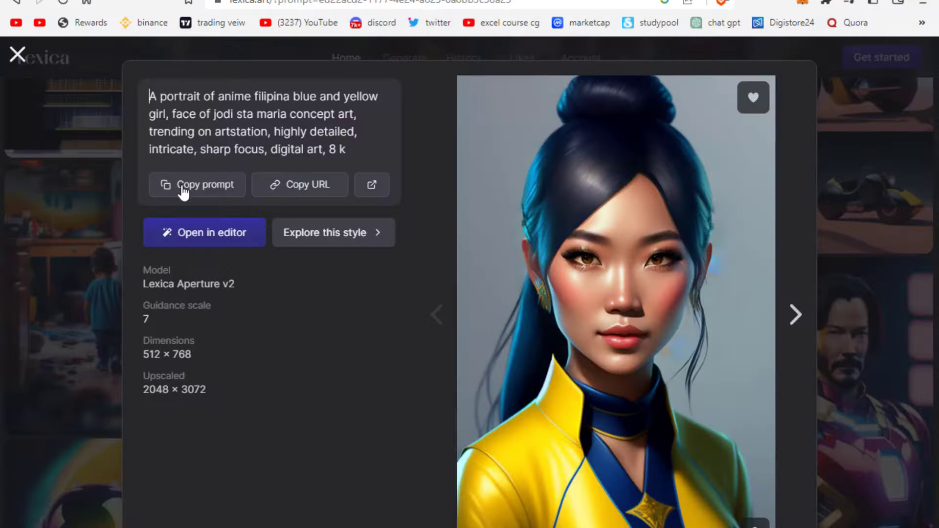
click(183, 192)
key(ctrl+v)
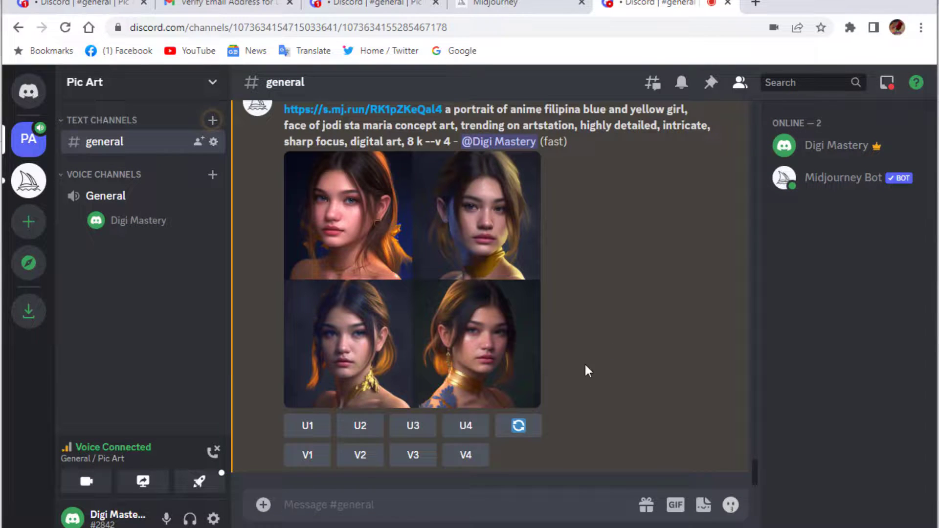
click(442, 239)
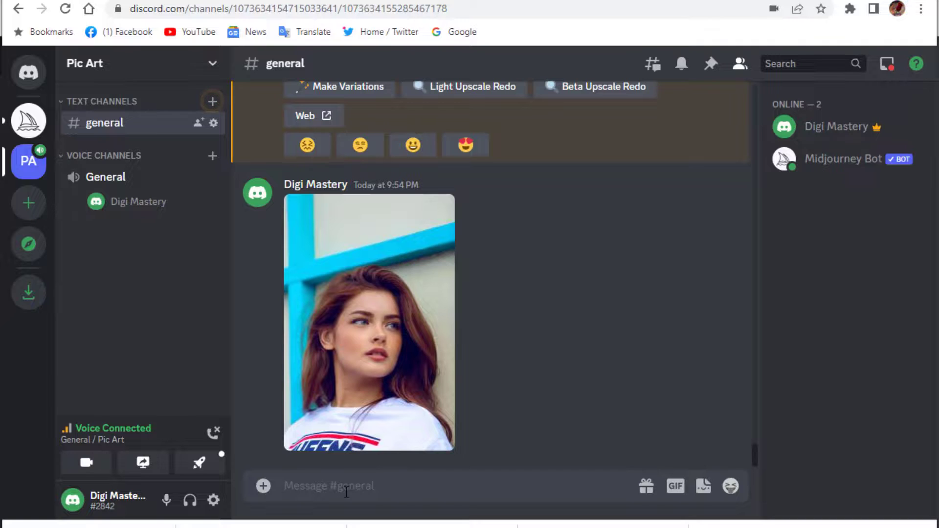
- Start a new /imagine prompt containing the red-haired photo's link
text(/)
scroll(342, 333, down, 3)
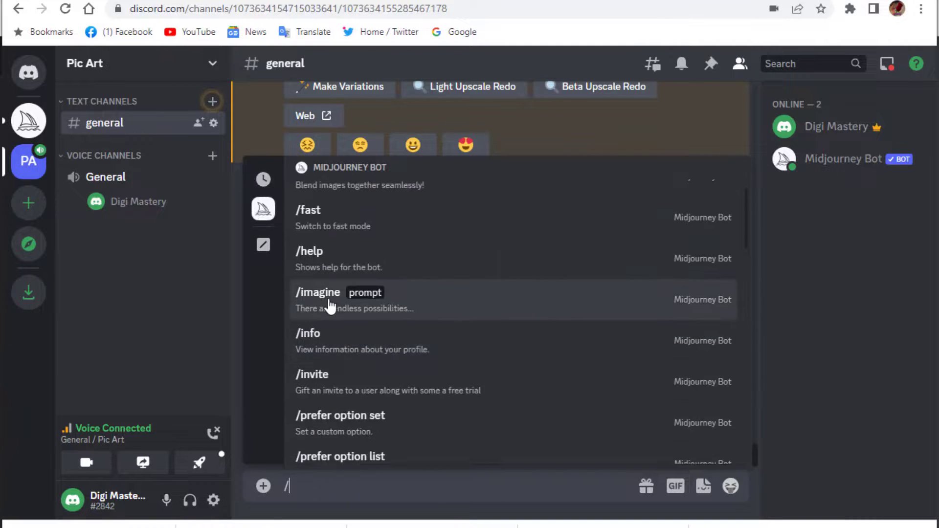
click(329, 306)
click(441, 318)
right_click(468, 239)
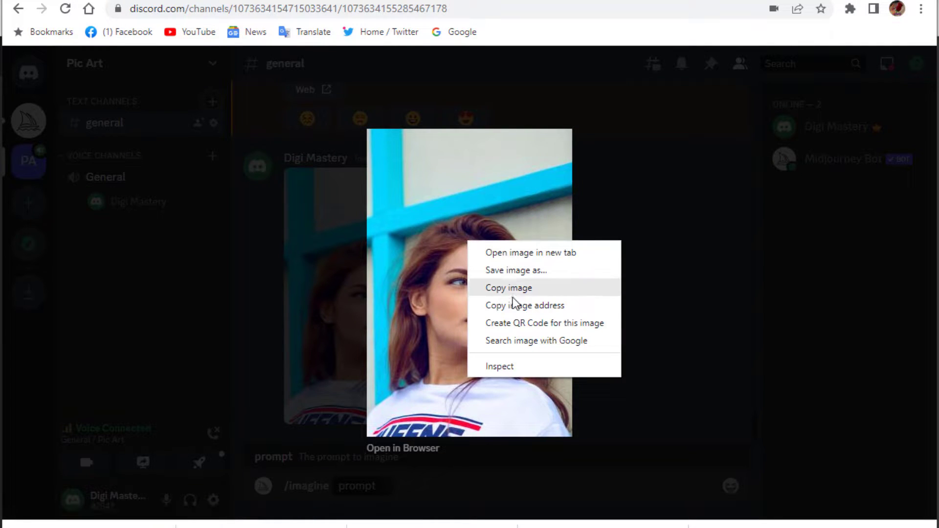
click(513, 293)
click(602, 404)
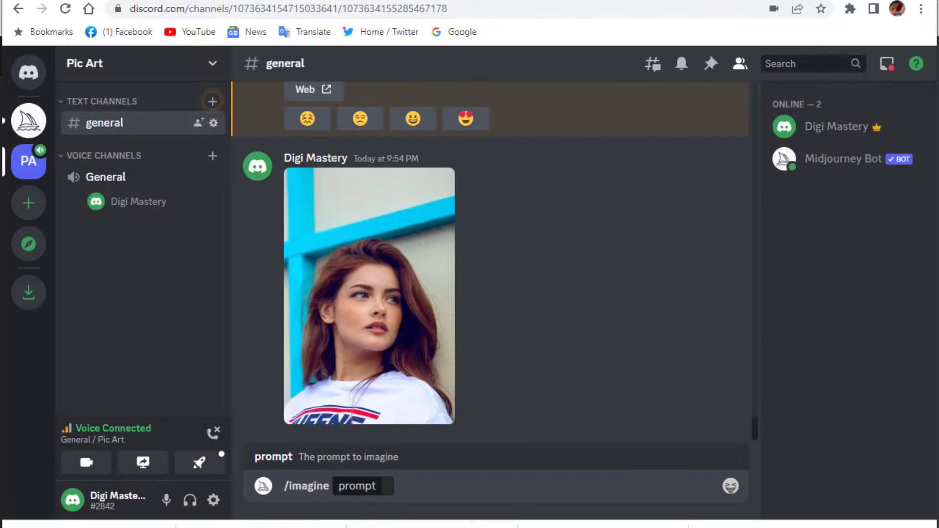
right_click(387, 486)
click(446, 370)
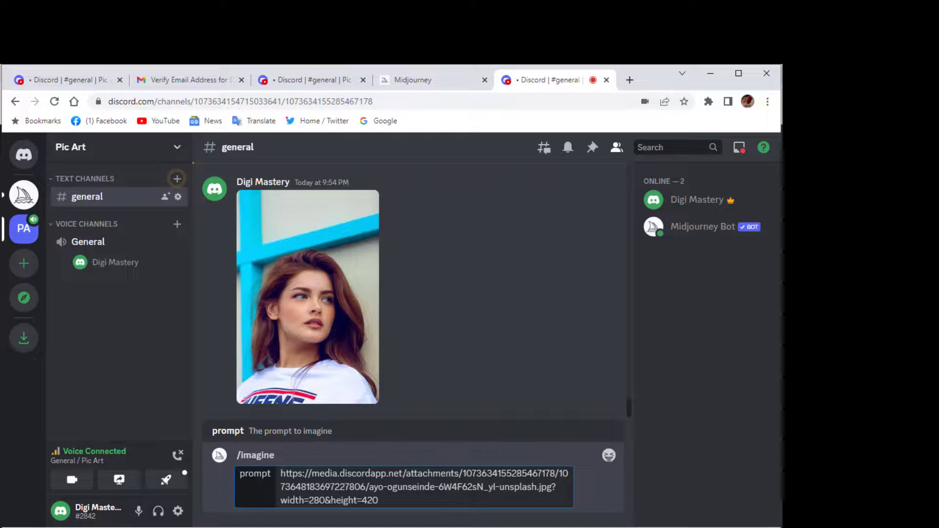
- Send the red-haired photo link with the pasted Lexica queen prompt, then enlarge the returned grid
key(ctrl+v)
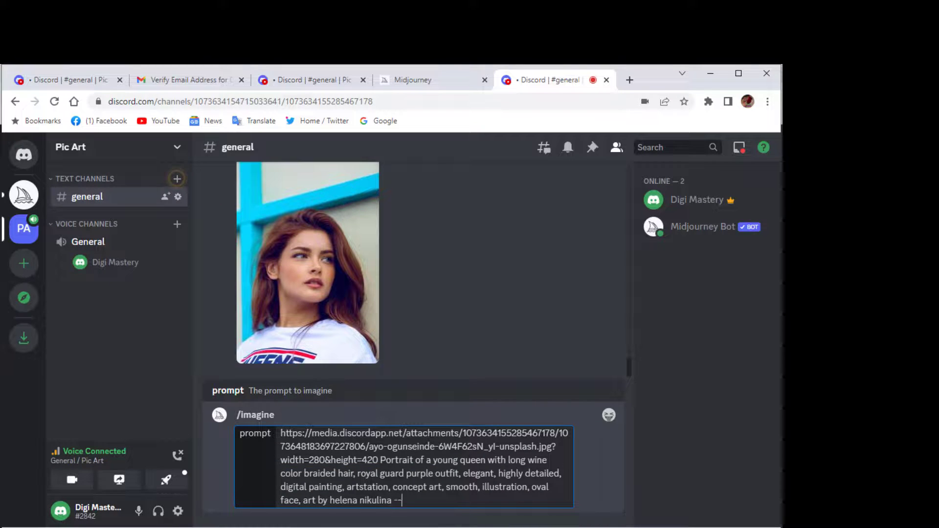
key(Return)
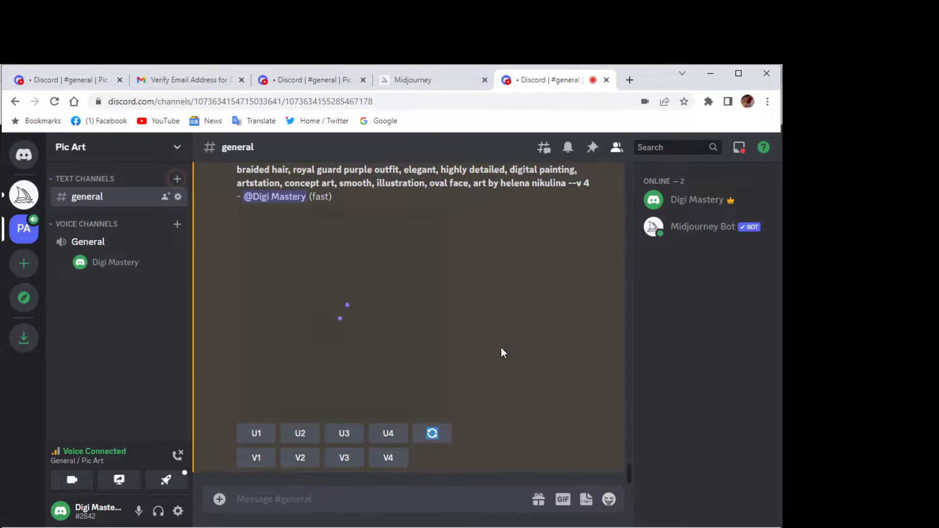
click(401, 292)
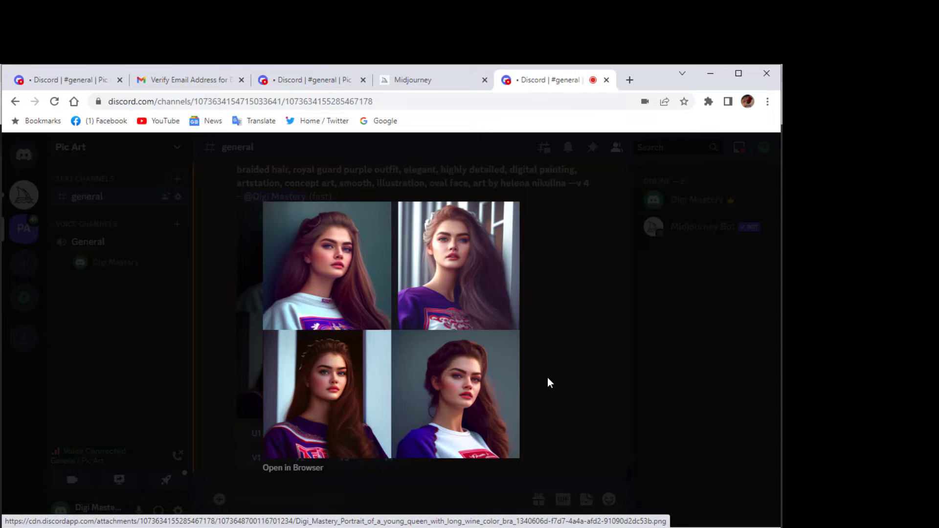